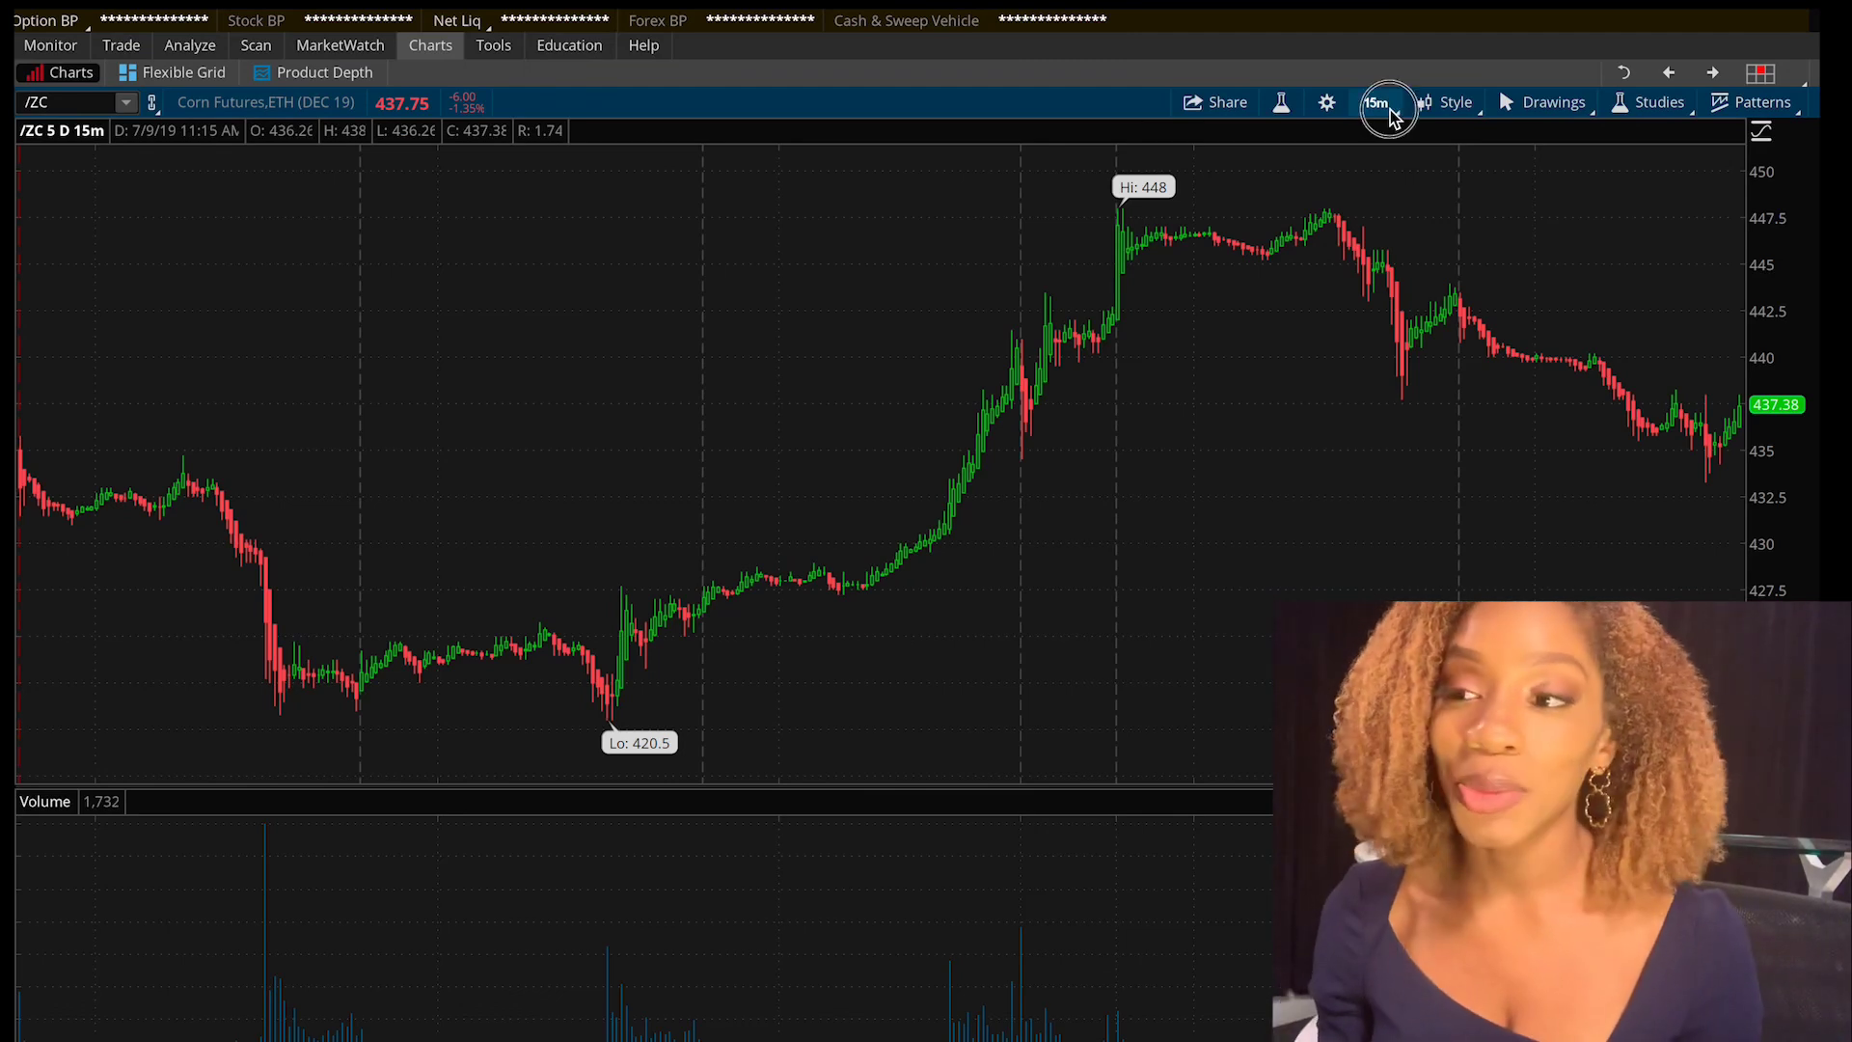
- From the 15m time-frame menu, check the Time frame options unchanged, then open Customize list
{"action": "left_click", "coordinate": [1387, 108]}
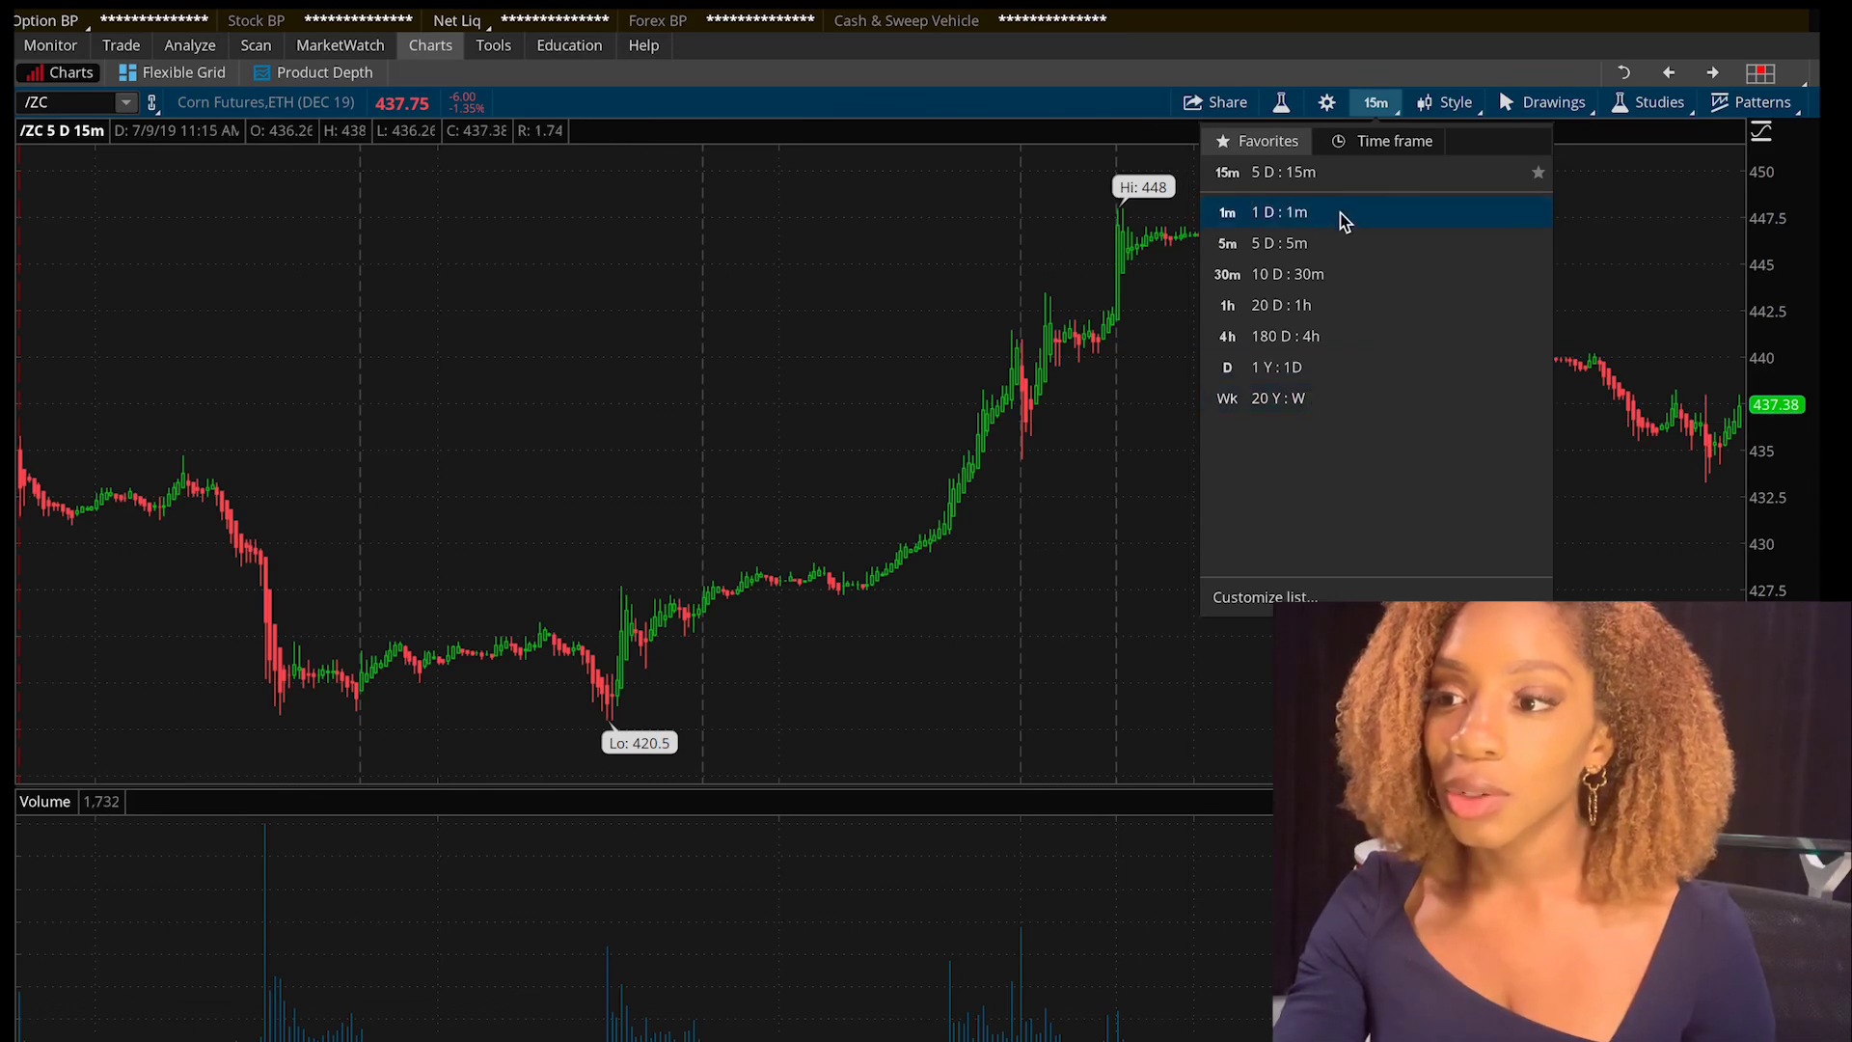
{"action": "left_click", "coordinate": [1375, 145]}
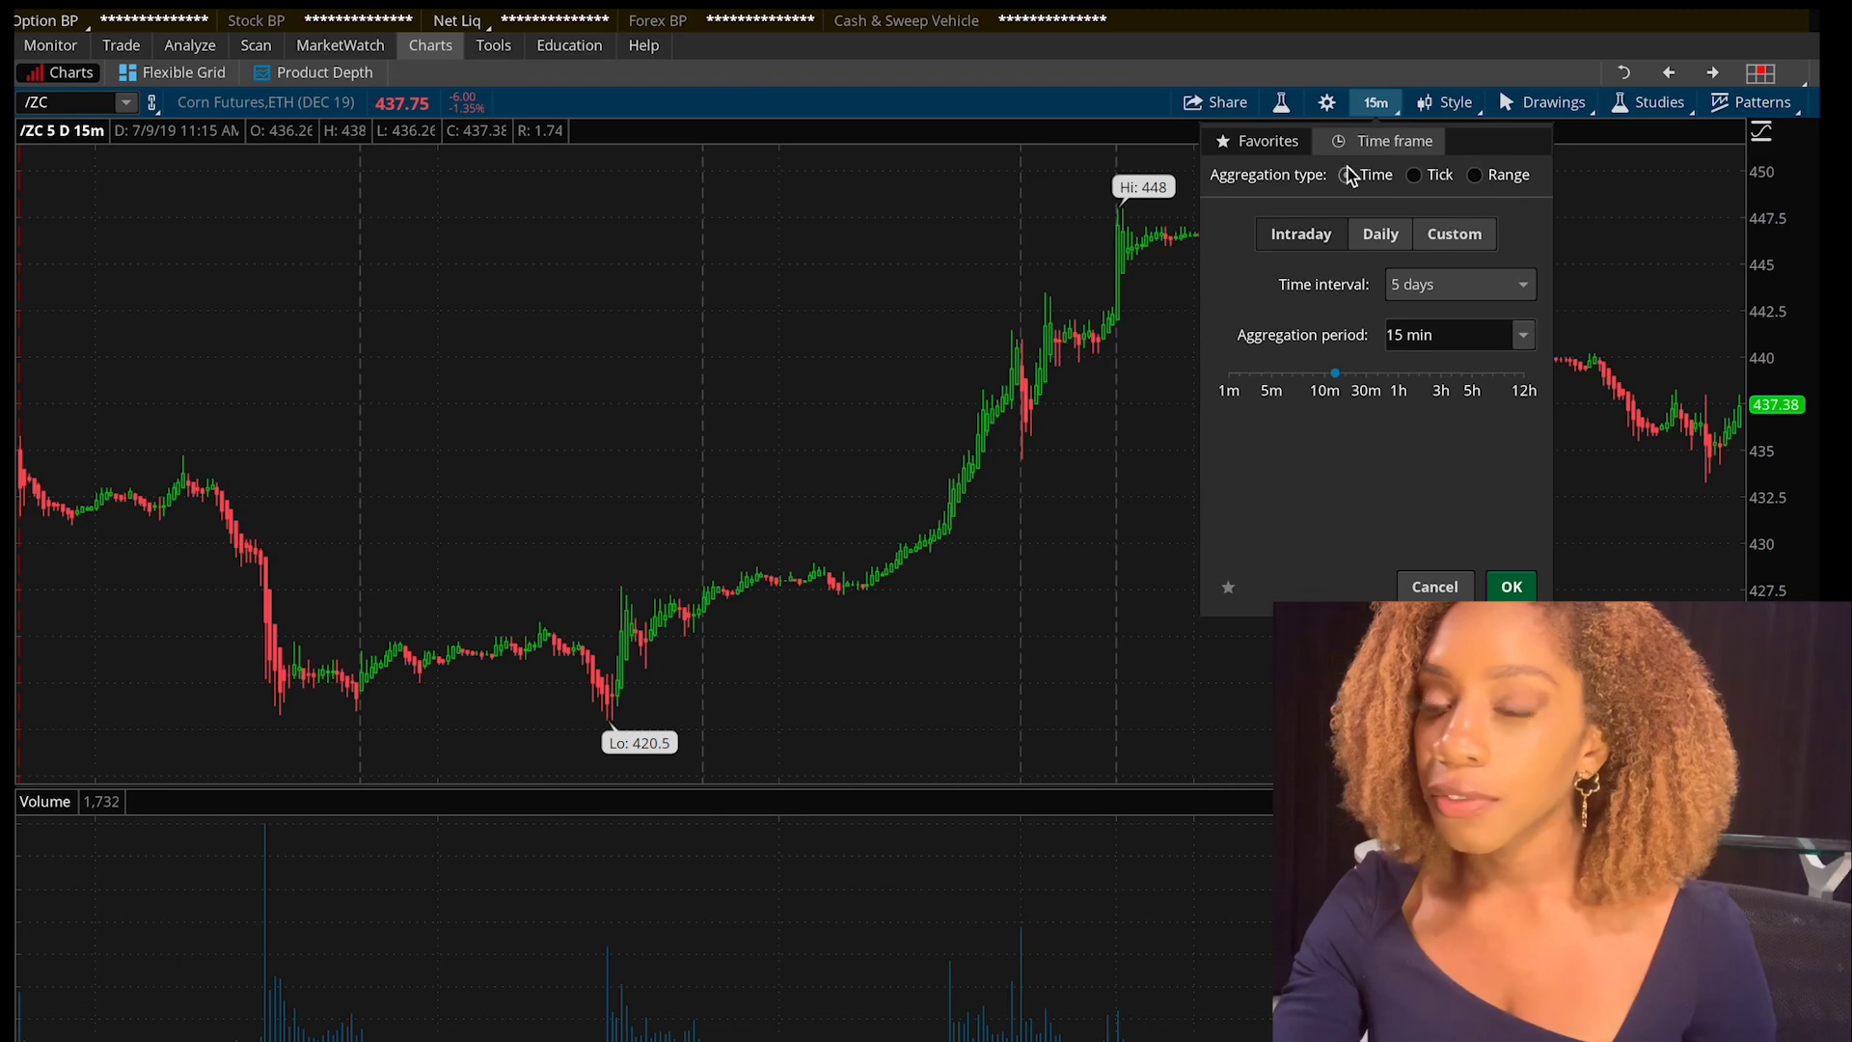
{"action": "left_click", "coordinate": [1451, 290]}
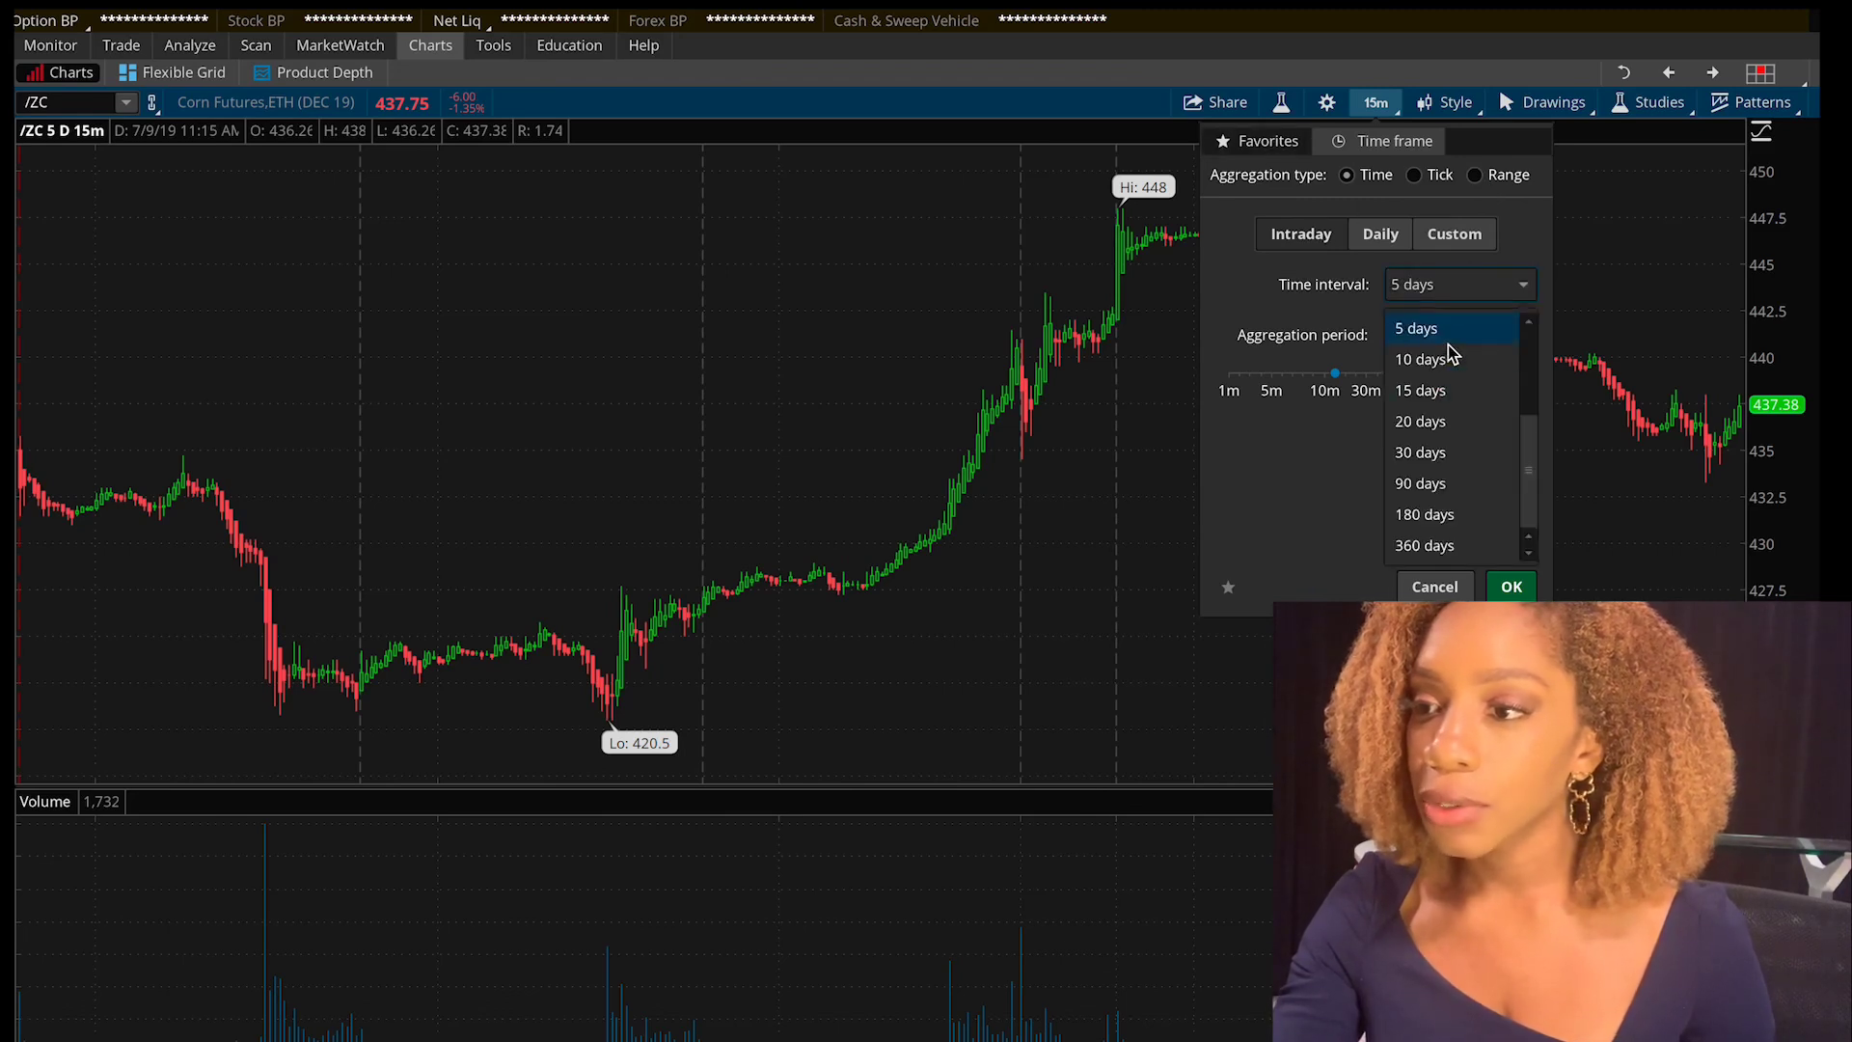
{"action": "left_click", "coordinate": [1291, 473]}
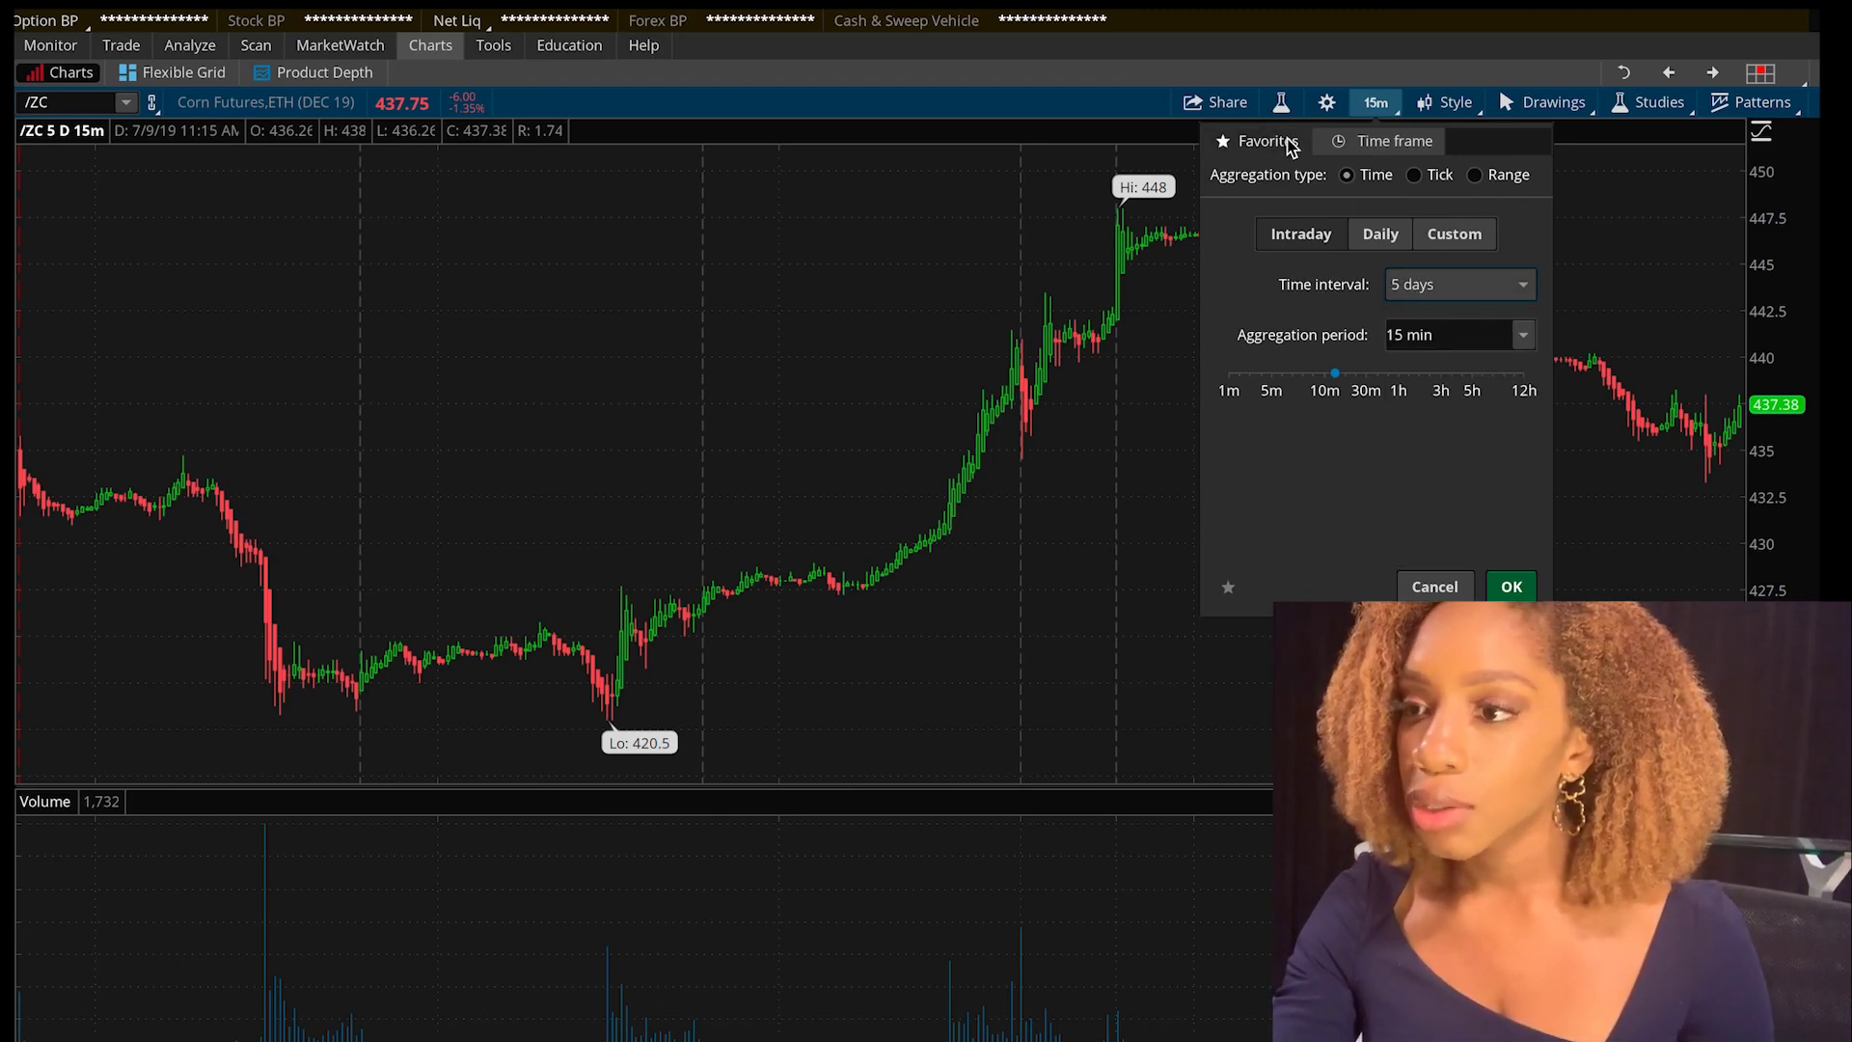
{"action": "left_click", "coordinate": [1259, 141]}
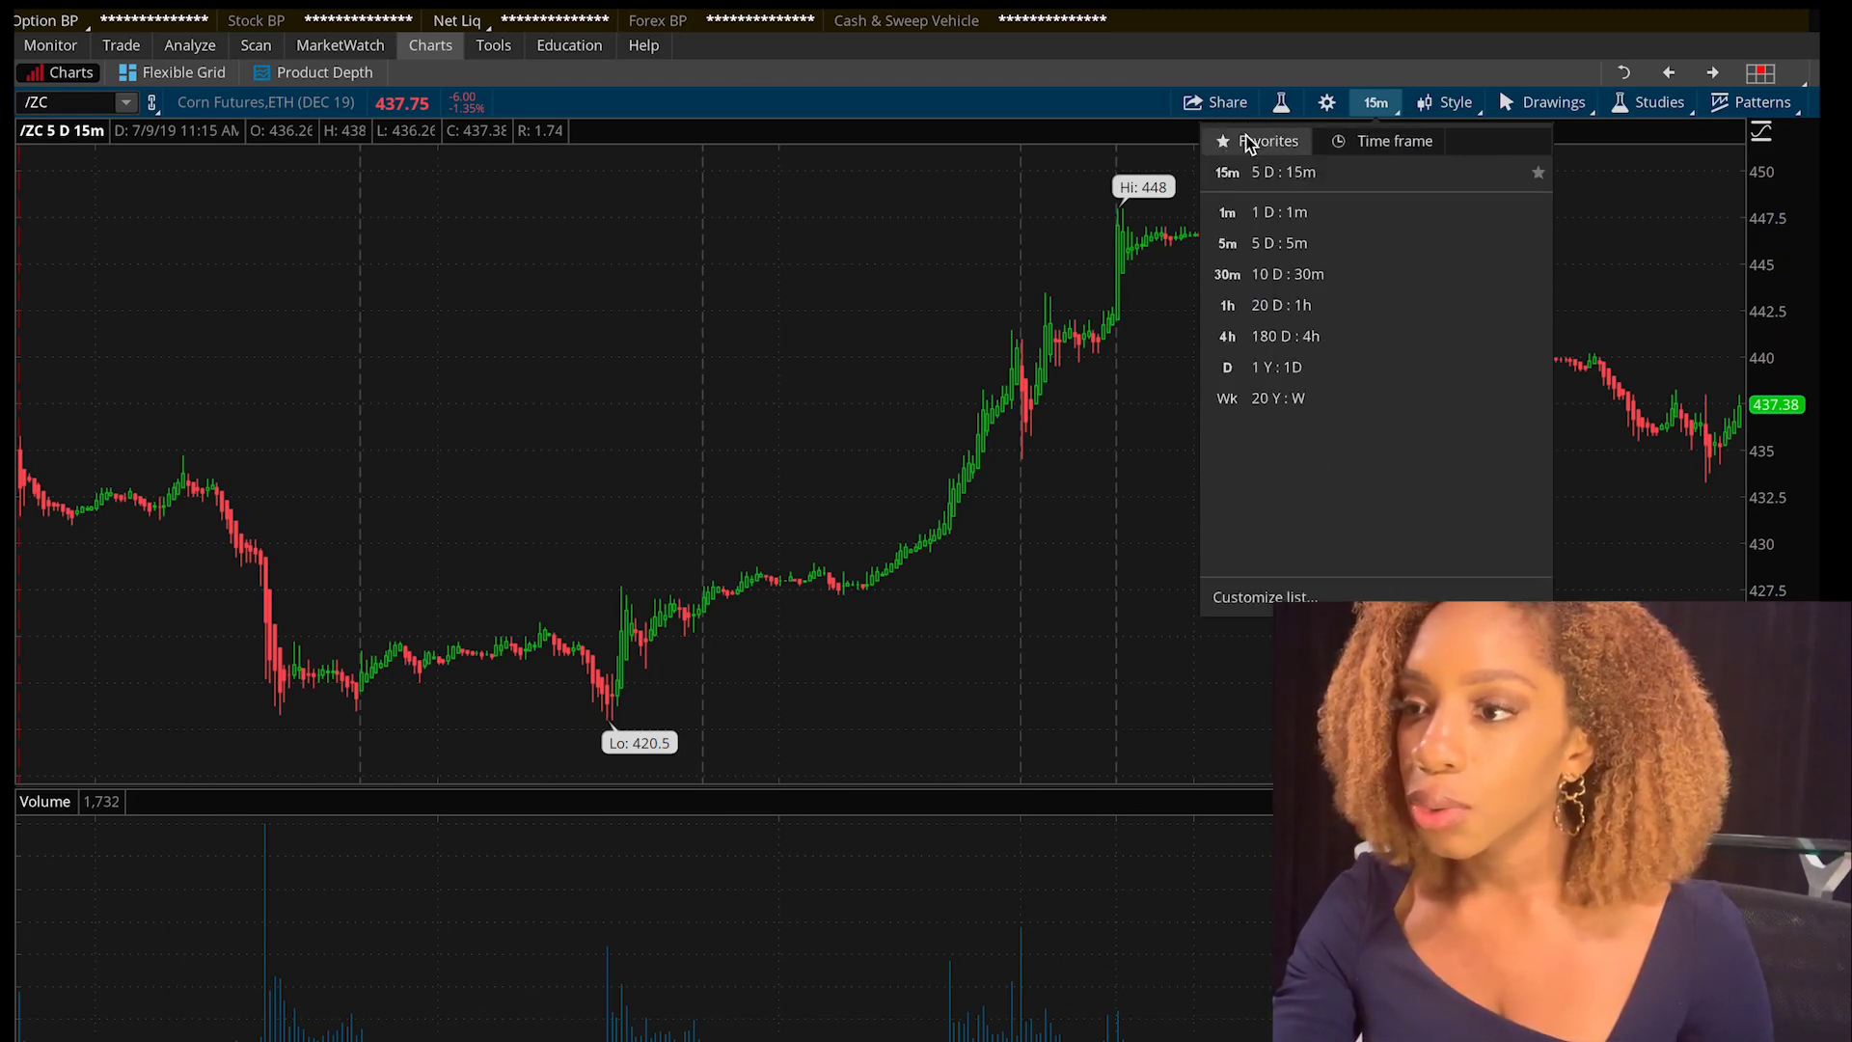
{"action": "left_click", "coordinate": [1251, 602]}
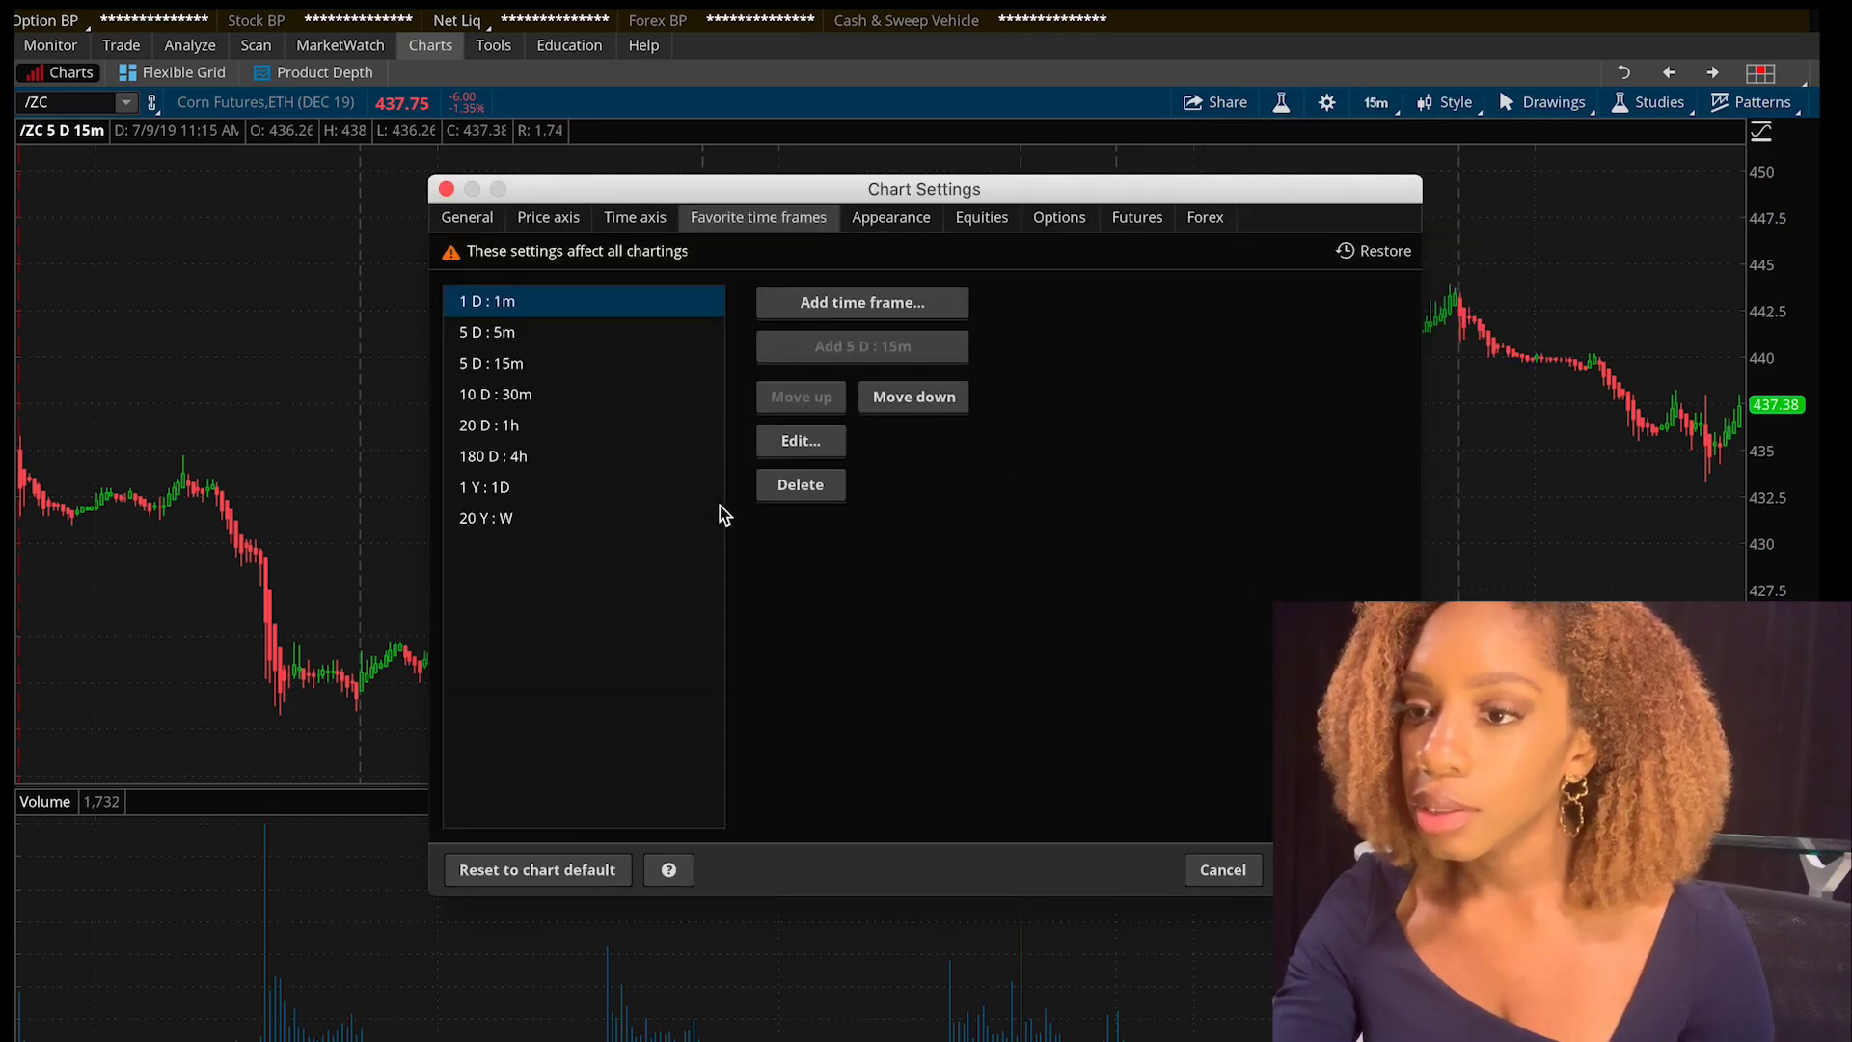
- Add a 10 years, Week aggregation (10 Y : W) favorite time frame and close Chart Settings
{"action": "left_click", "coordinate": [882, 309]}
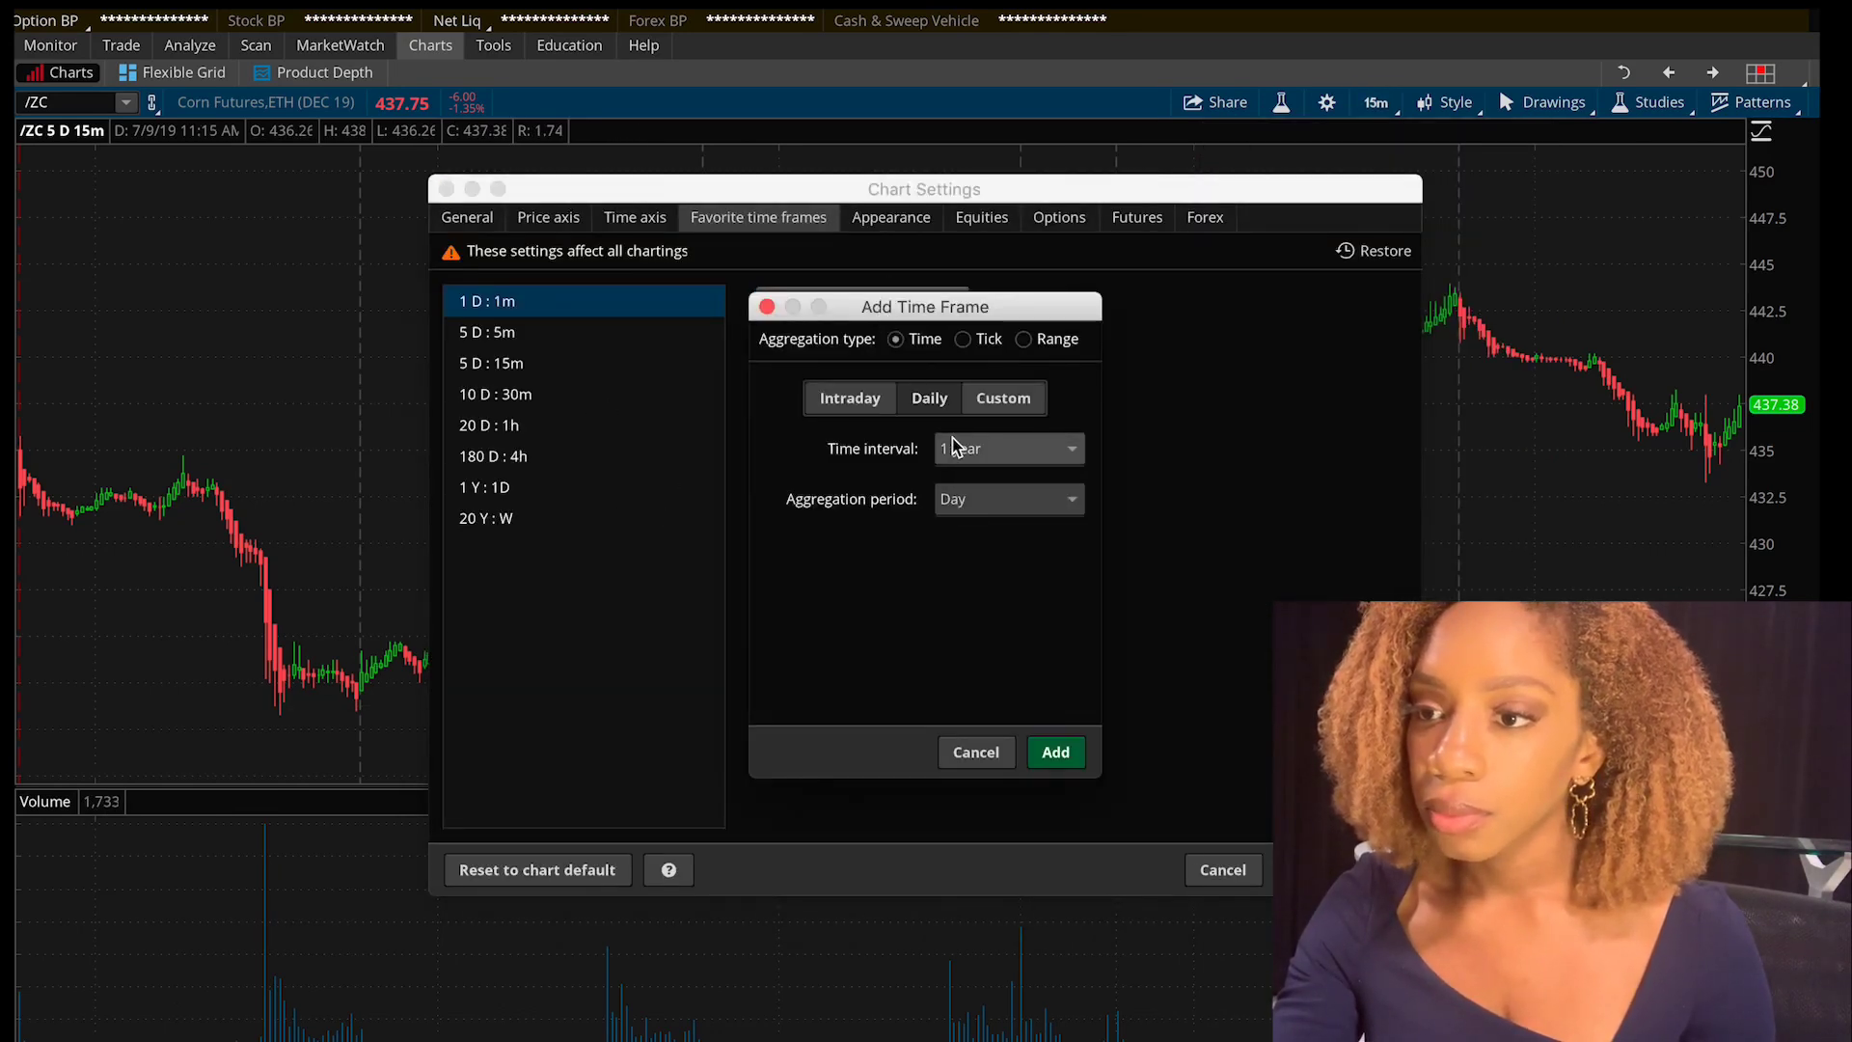
{"action": "left_click", "coordinate": [1003, 457]}
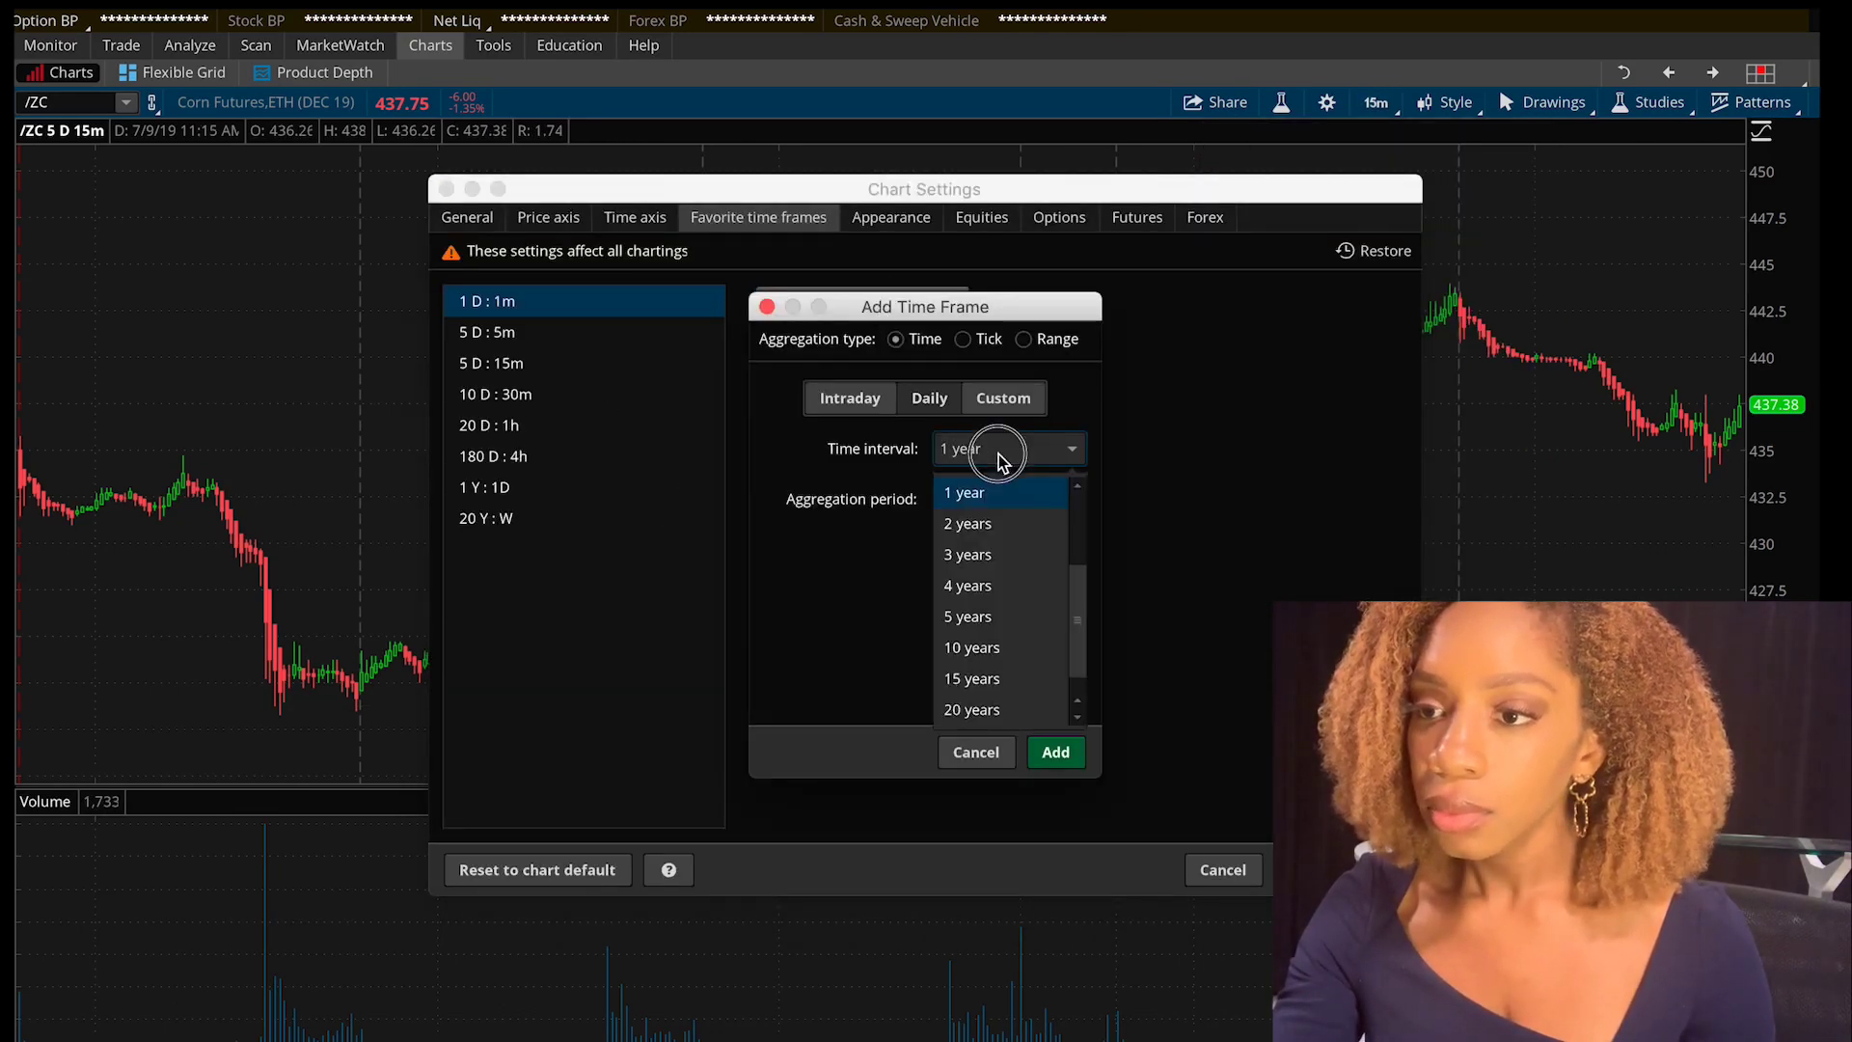
{"action": "left_click", "coordinate": [993, 657]}
{"action": "left_click", "coordinate": [1017, 511]}
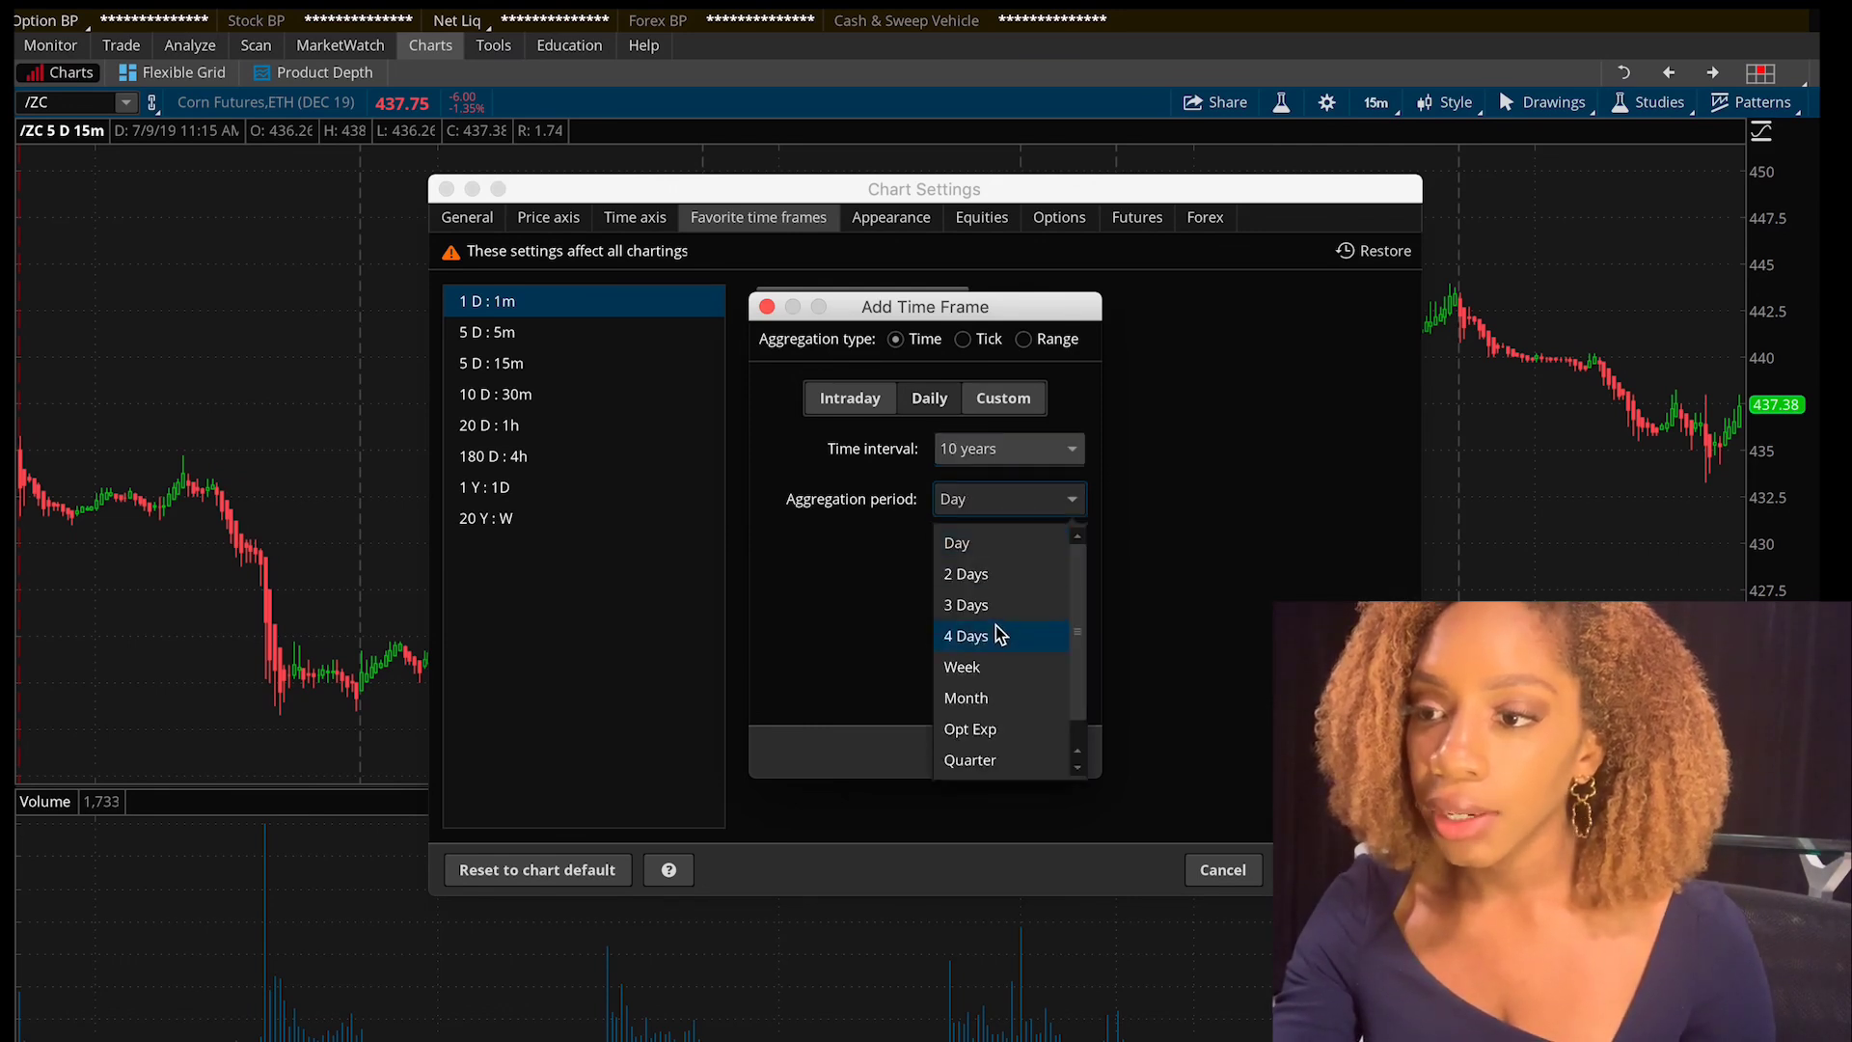
{"action": "left_click", "coordinate": [990, 668]}
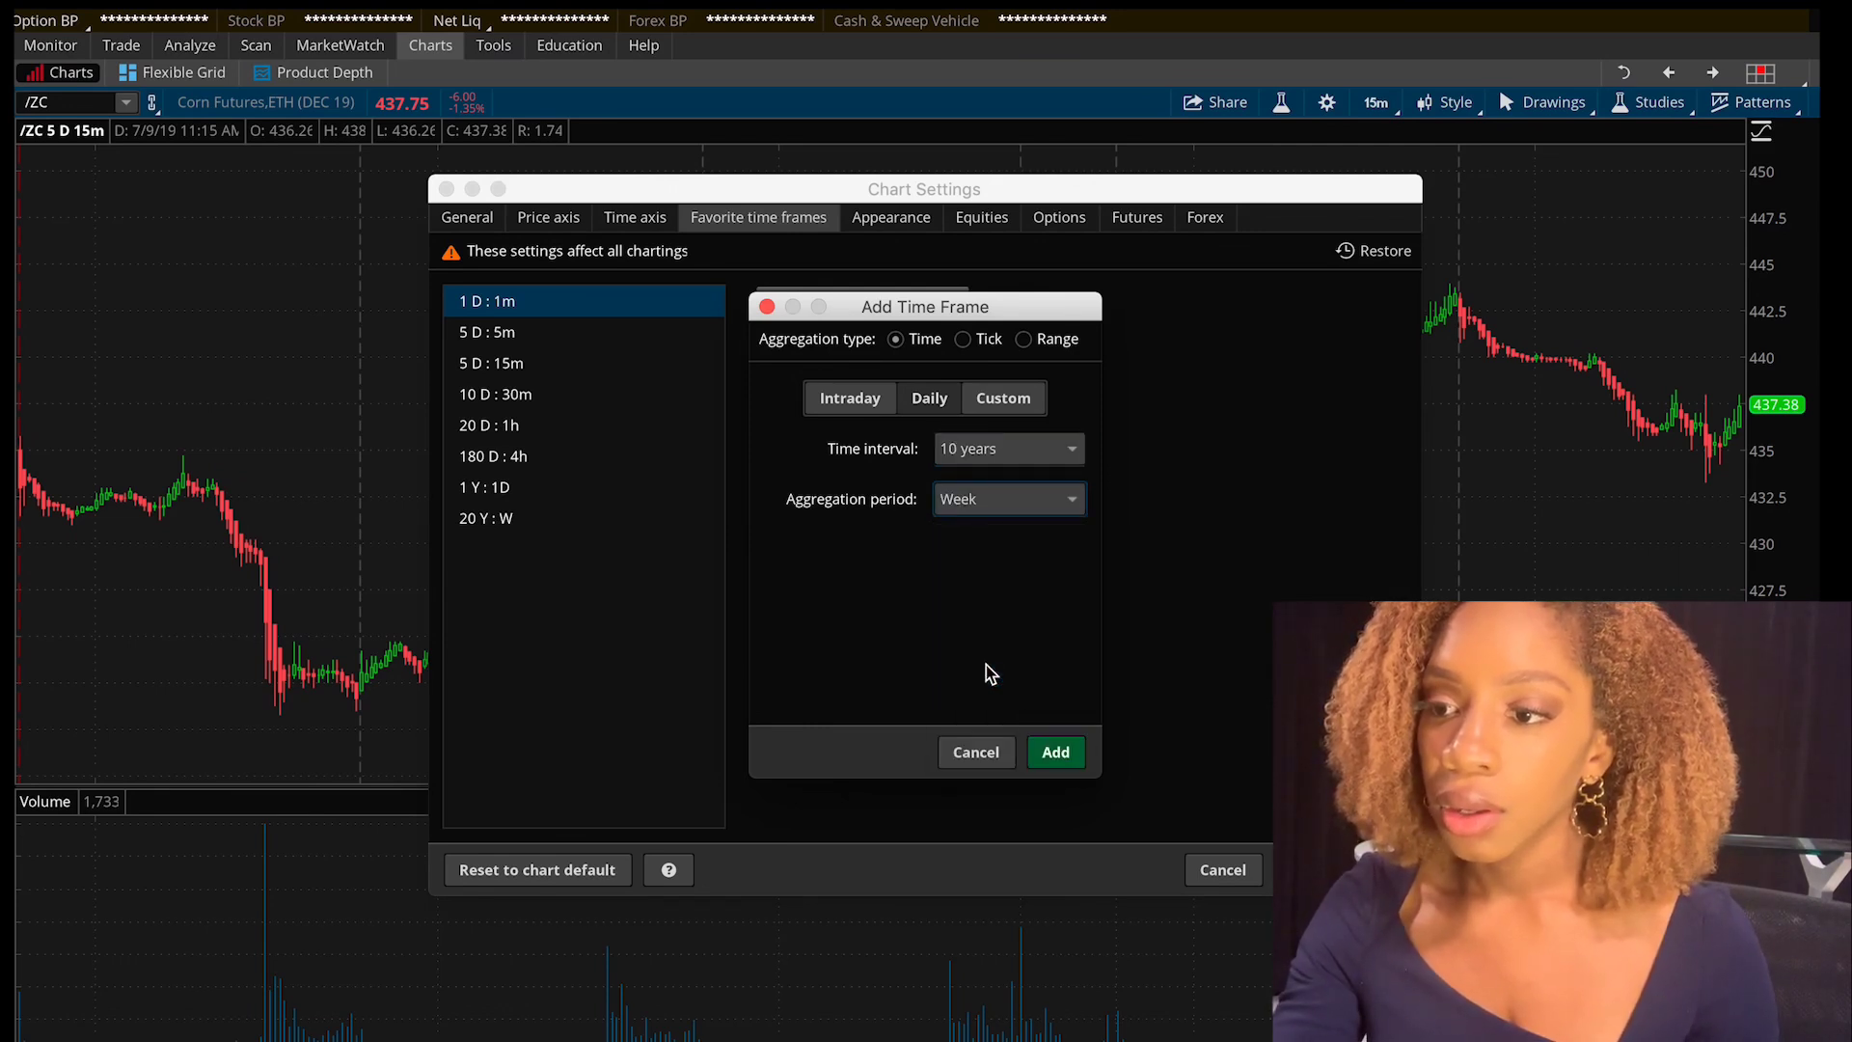
{"action": "left_click", "coordinate": [1054, 752]}
{"action": "left_click", "coordinate": [1341, 870]}
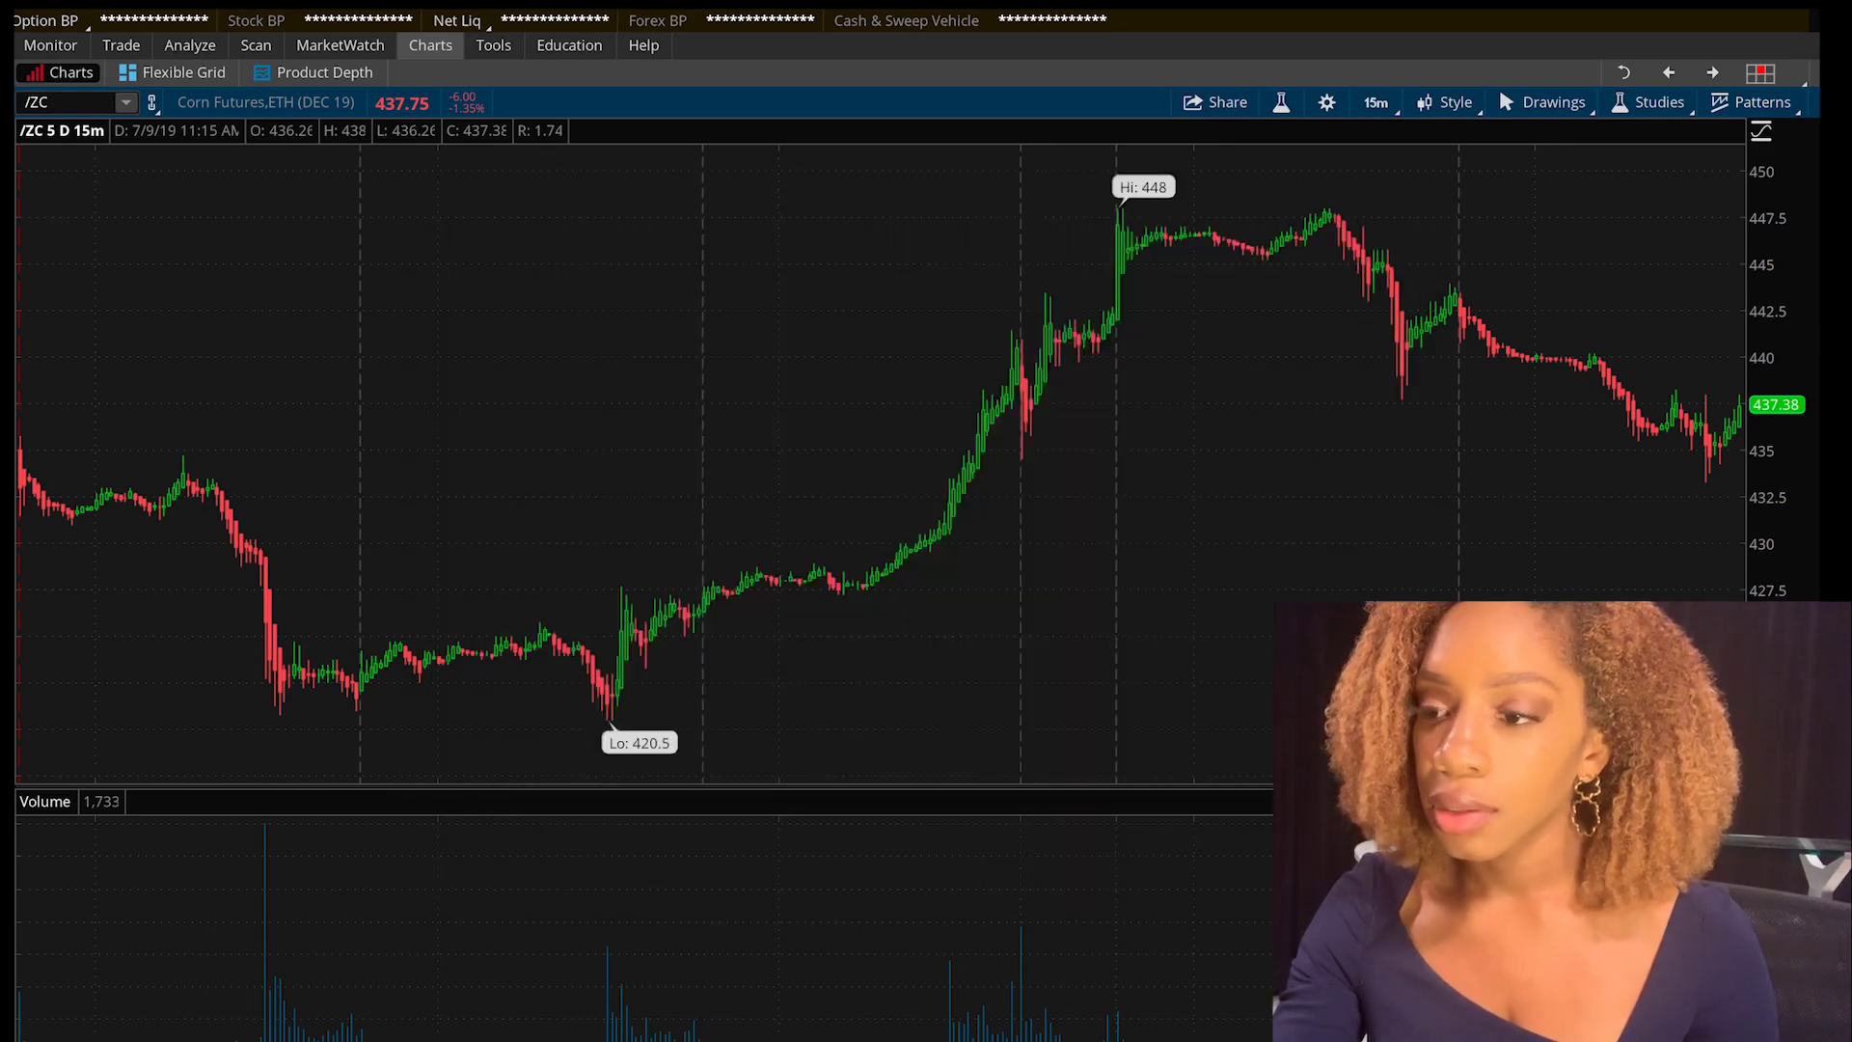
{"action": "left_click", "coordinate": [1377, 104]}
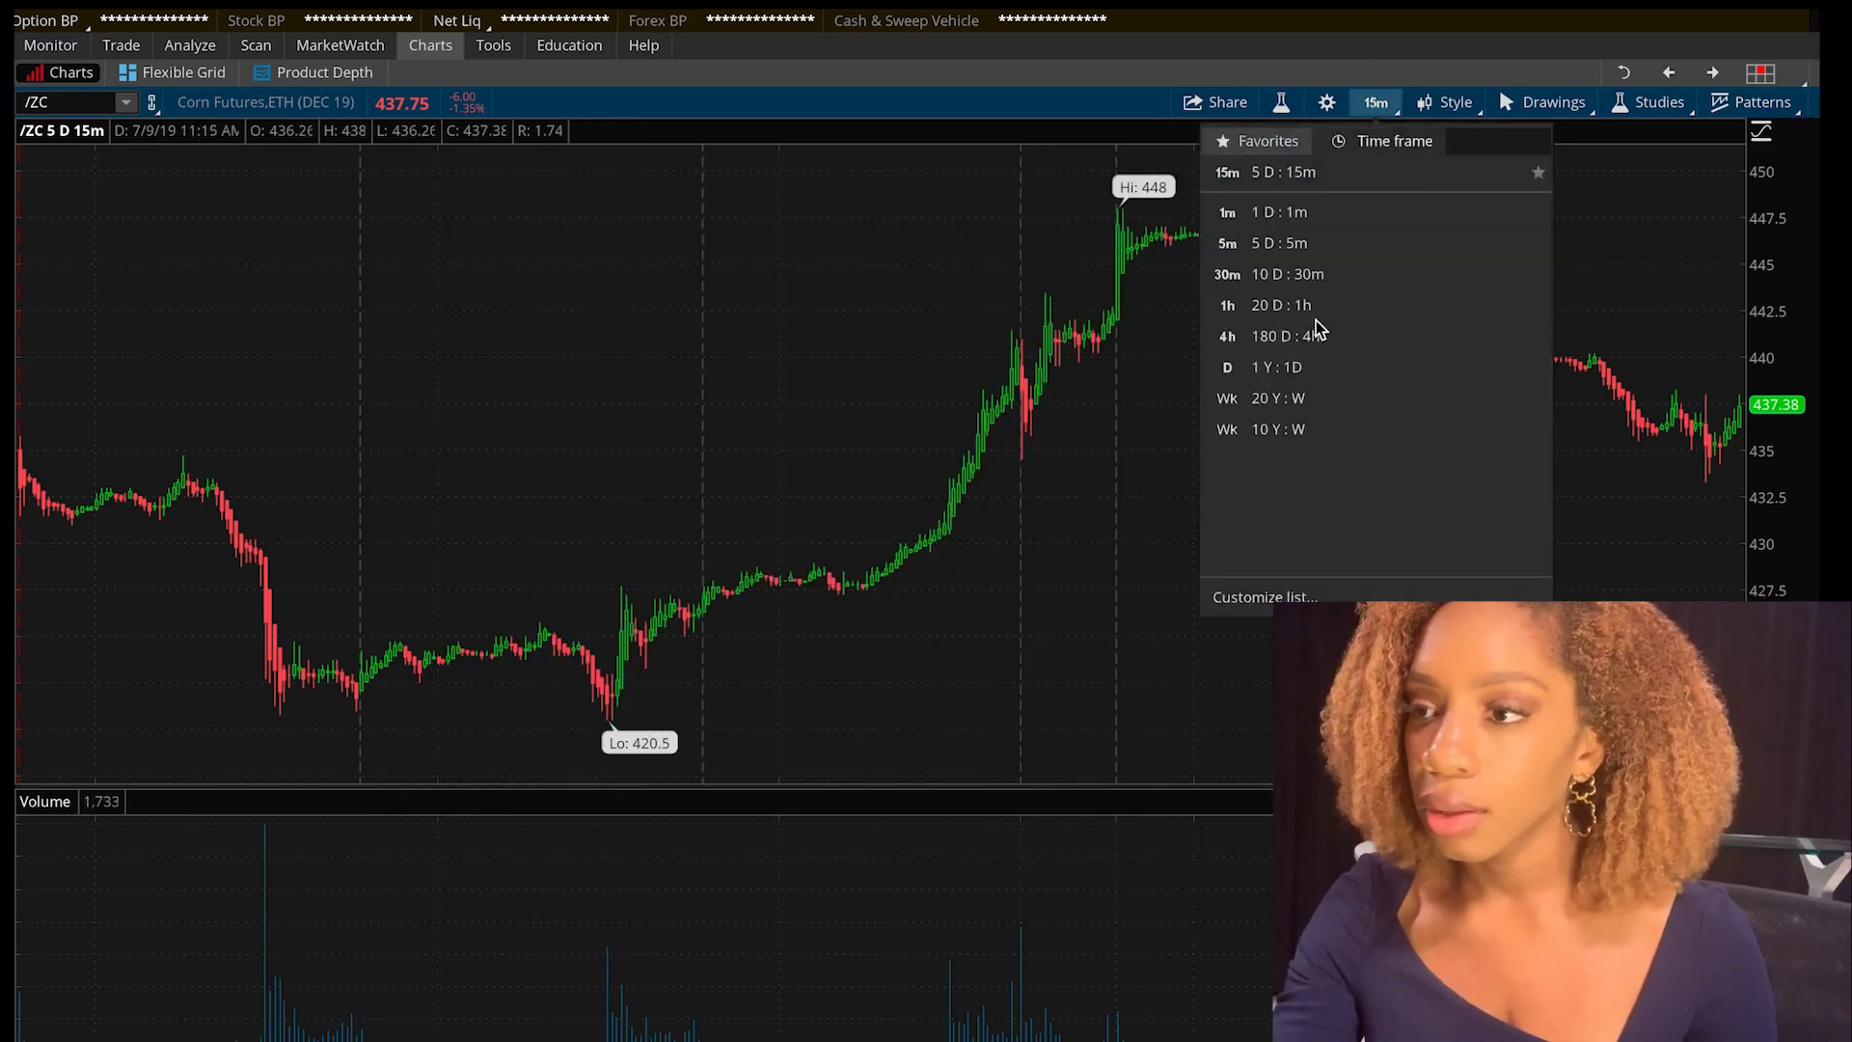
- Apply 10 Y : W to the /ZC chart and measure the late-2013 to late-2017 range
{"action": "left_click", "coordinate": [1272, 430]}
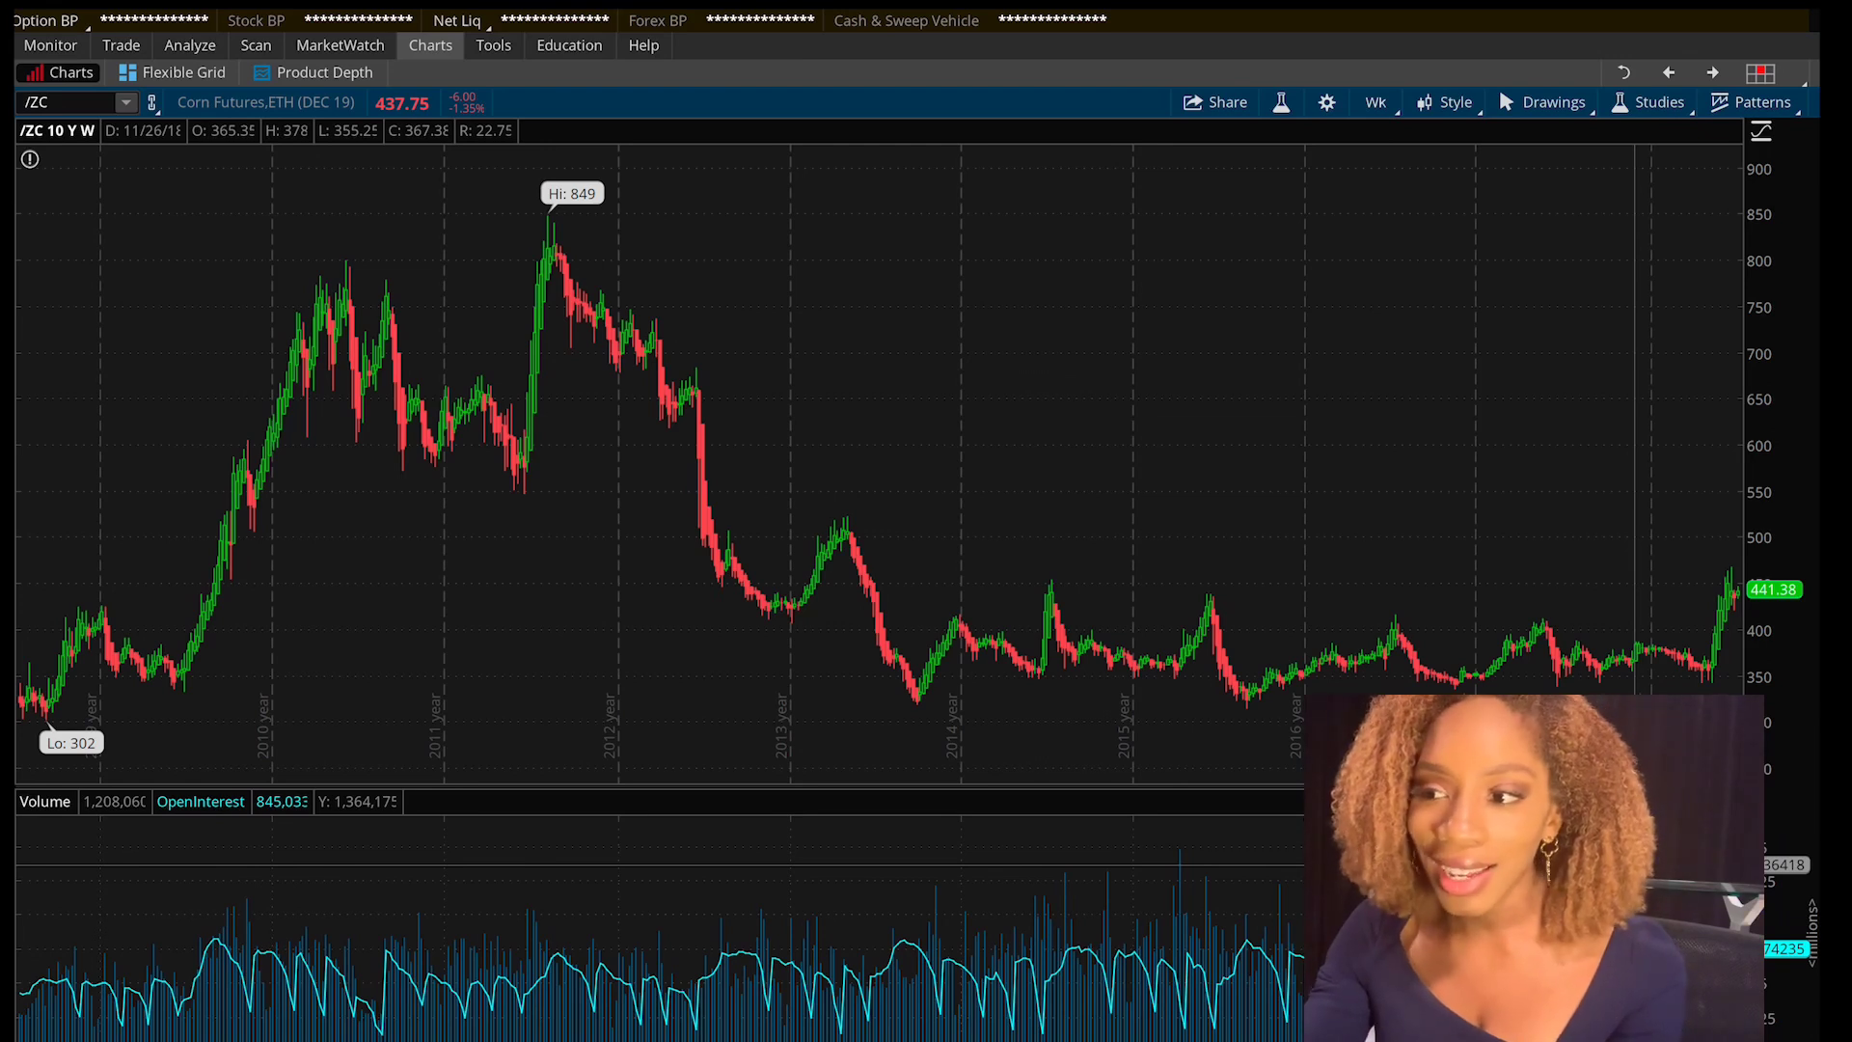
{"action": "mouse_move", "coordinate": [1470, 757]}
{"action": "left_mouse_down"}
{"action": "mouse_move", "coordinate": [737, 756]}
{"action": "mouse_move", "coordinate": [1739, 757]}
{"action": "left_mouse_up"}
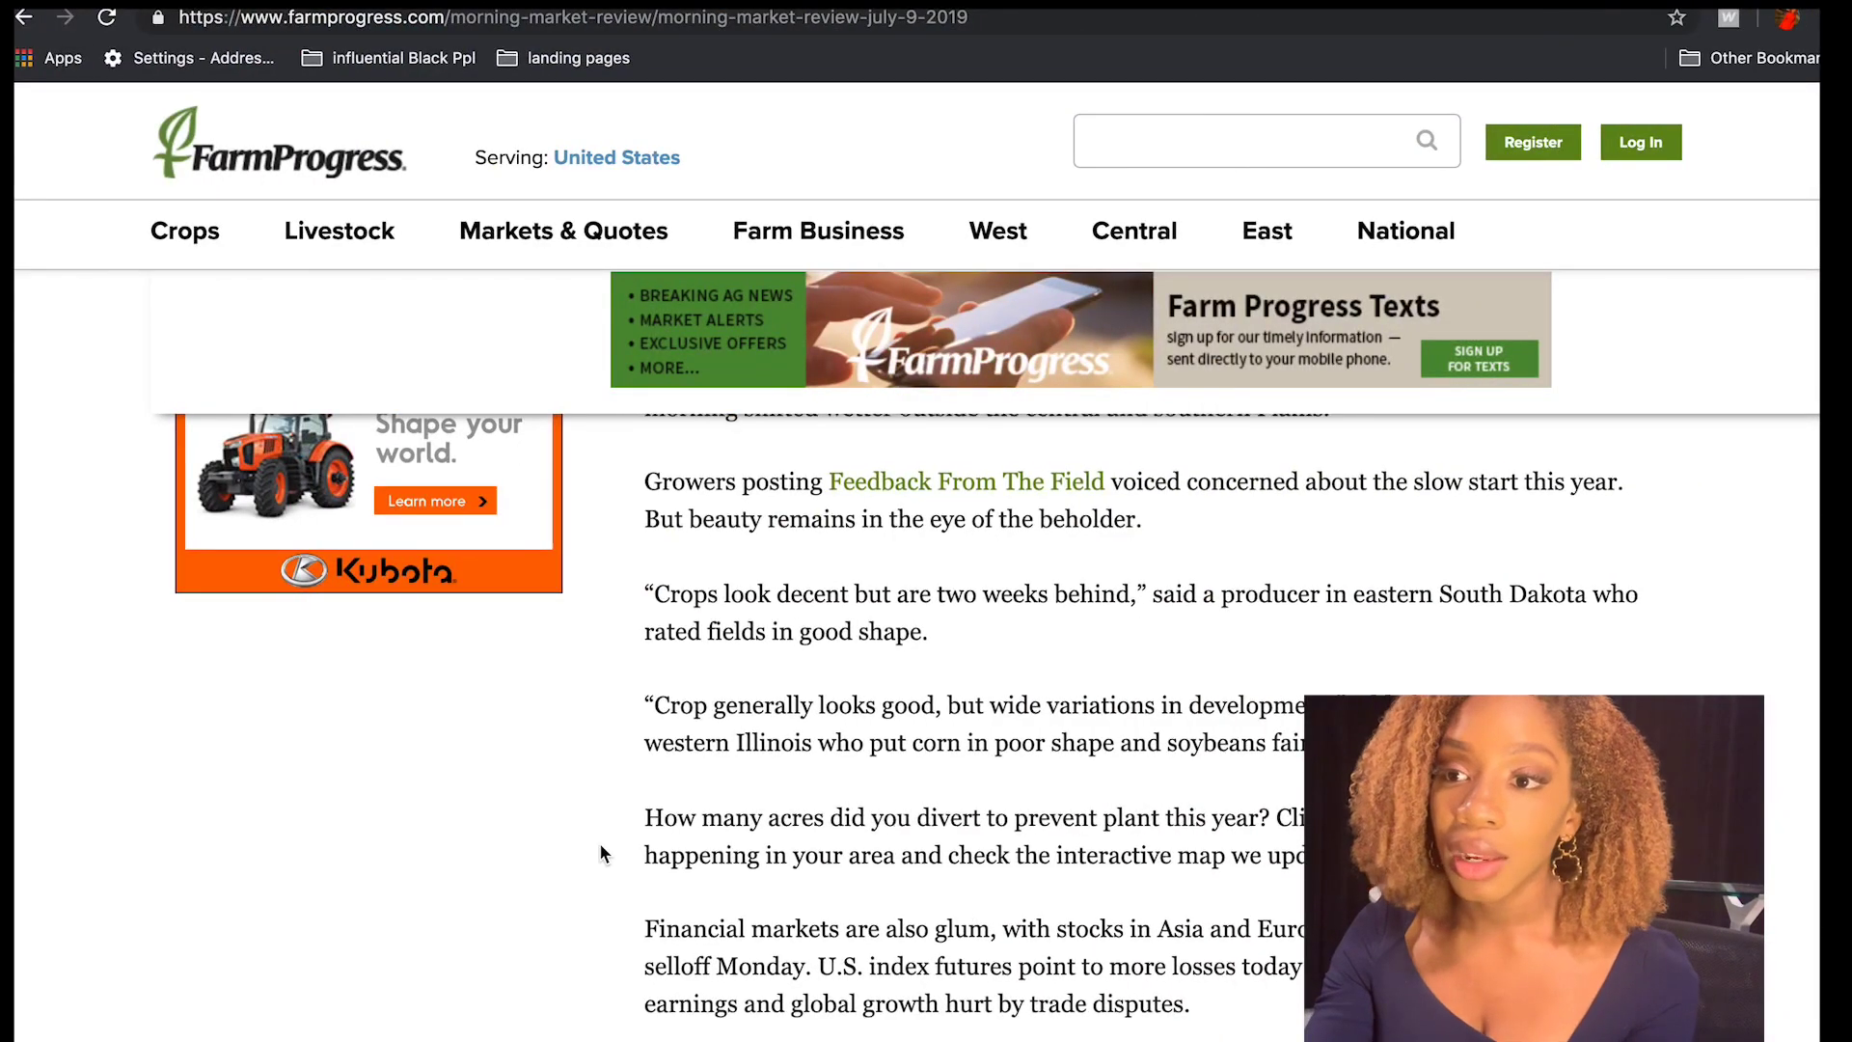
- Dismiss the subscription popup and read 'Corn, soybean markets start the week in the green'
{"action": "scroll", "coordinate": [600, 843], "scroll_direction": "up", "scroll_amount": 8}
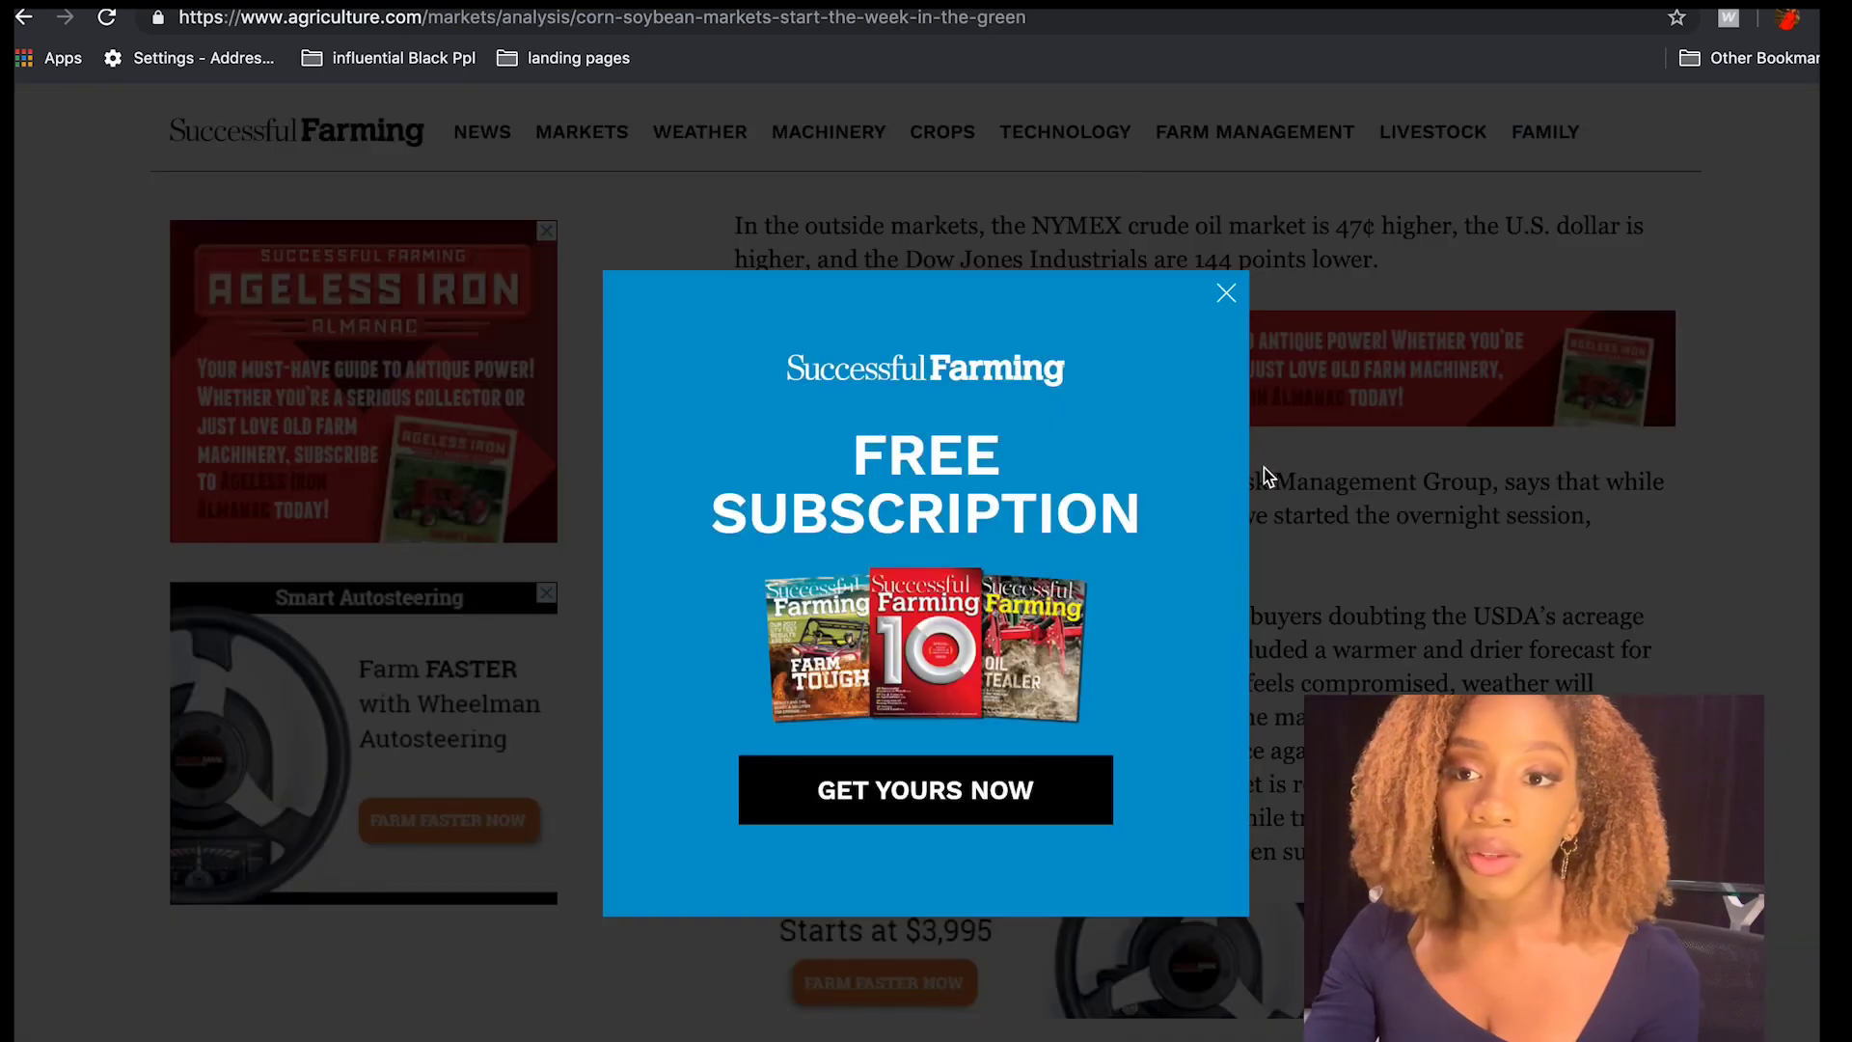
{"action": "left_click", "coordinate": [1225, 296]}
{"action": "scroll", "coordinate": [1083, 591], "scroll_direction": "up", "scroll_amount": 15}
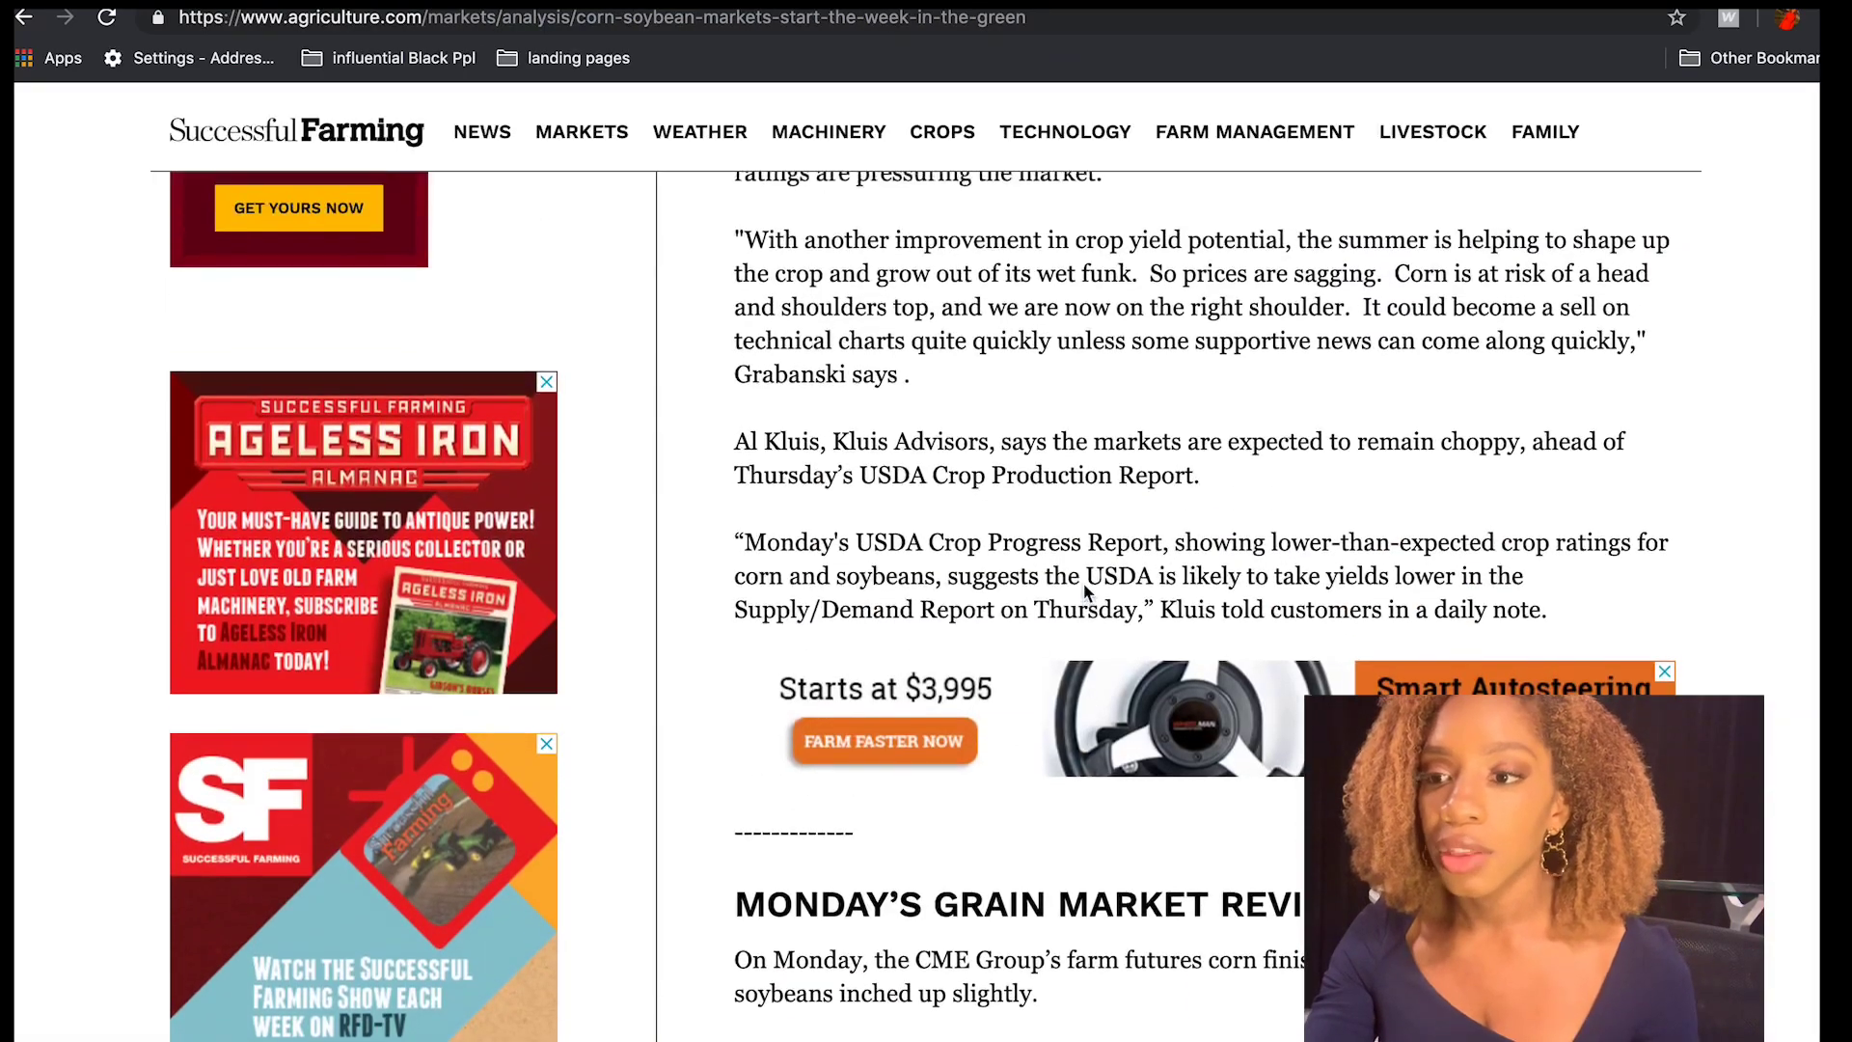
{"action": "scroll", "coordinate": [1084, 588], "scroll_direction": "down", "scroll_amount": 6}
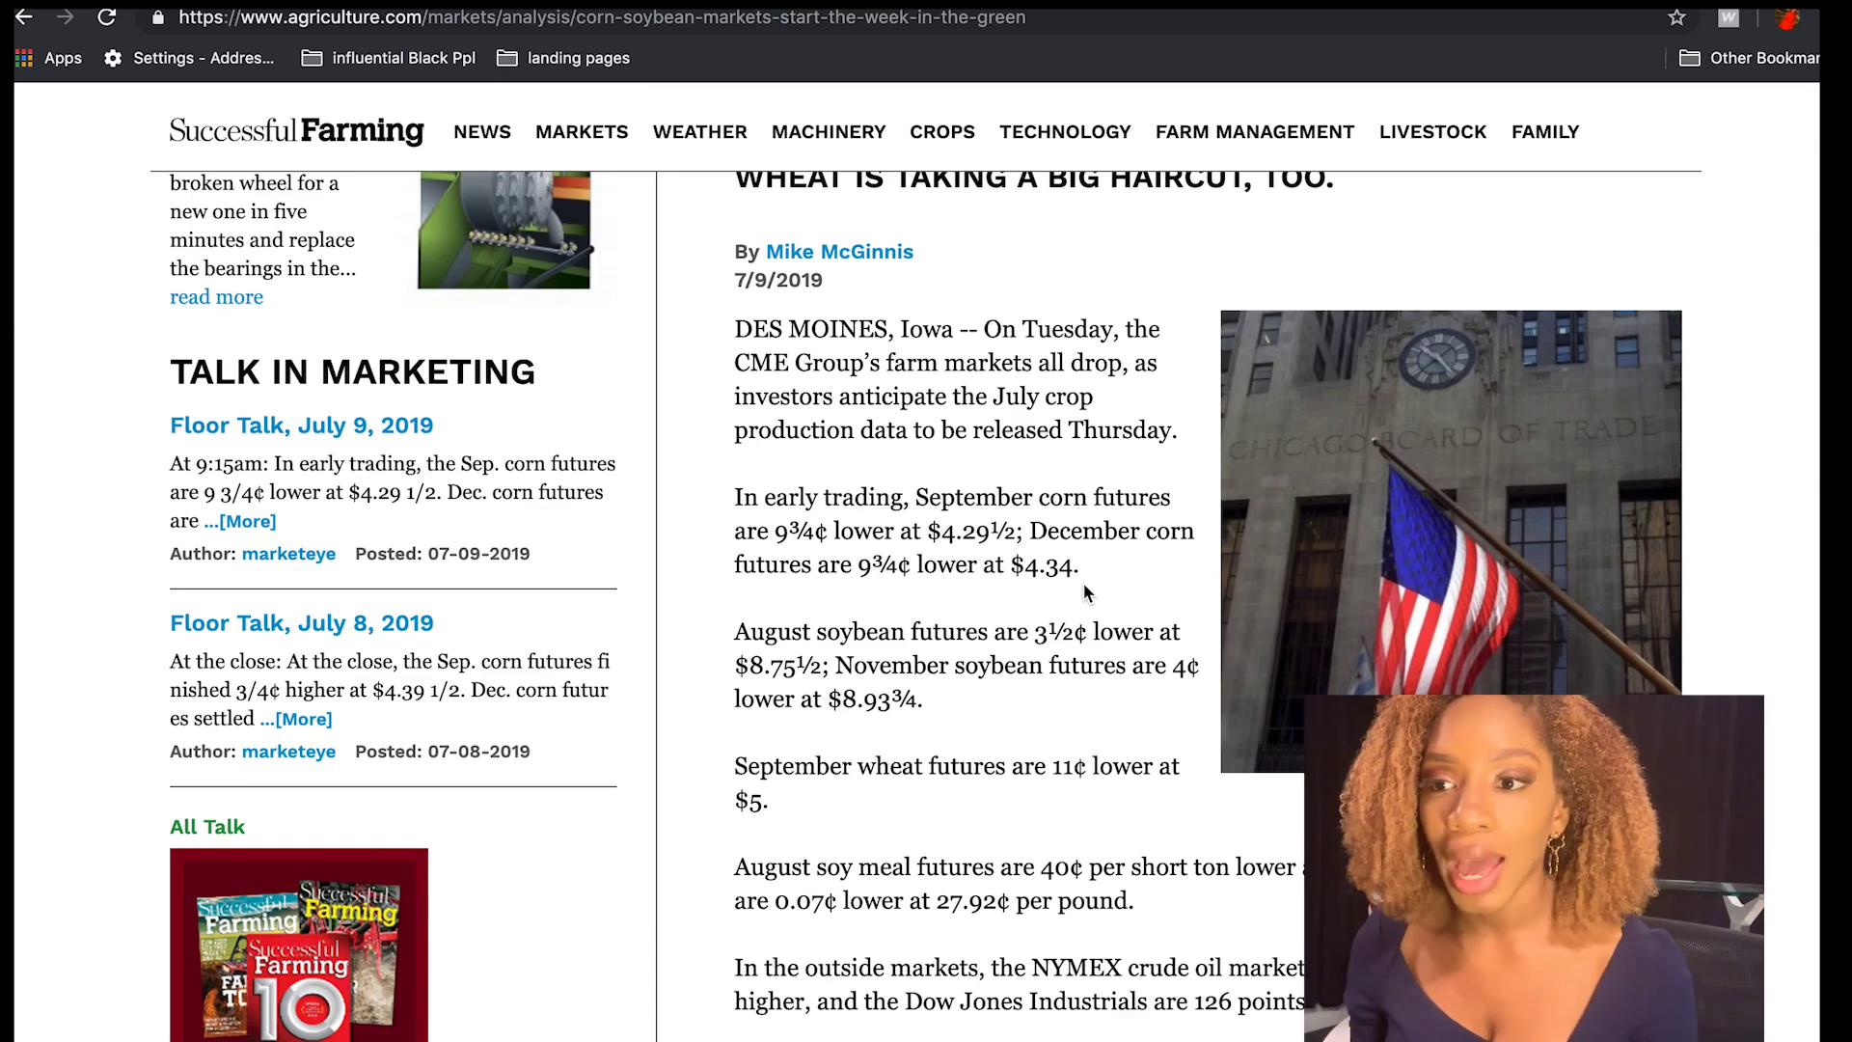
{"action": "scroll", "coordinate": [1084, 589], "scroll_direction": "down", "scroll_amount": 6}
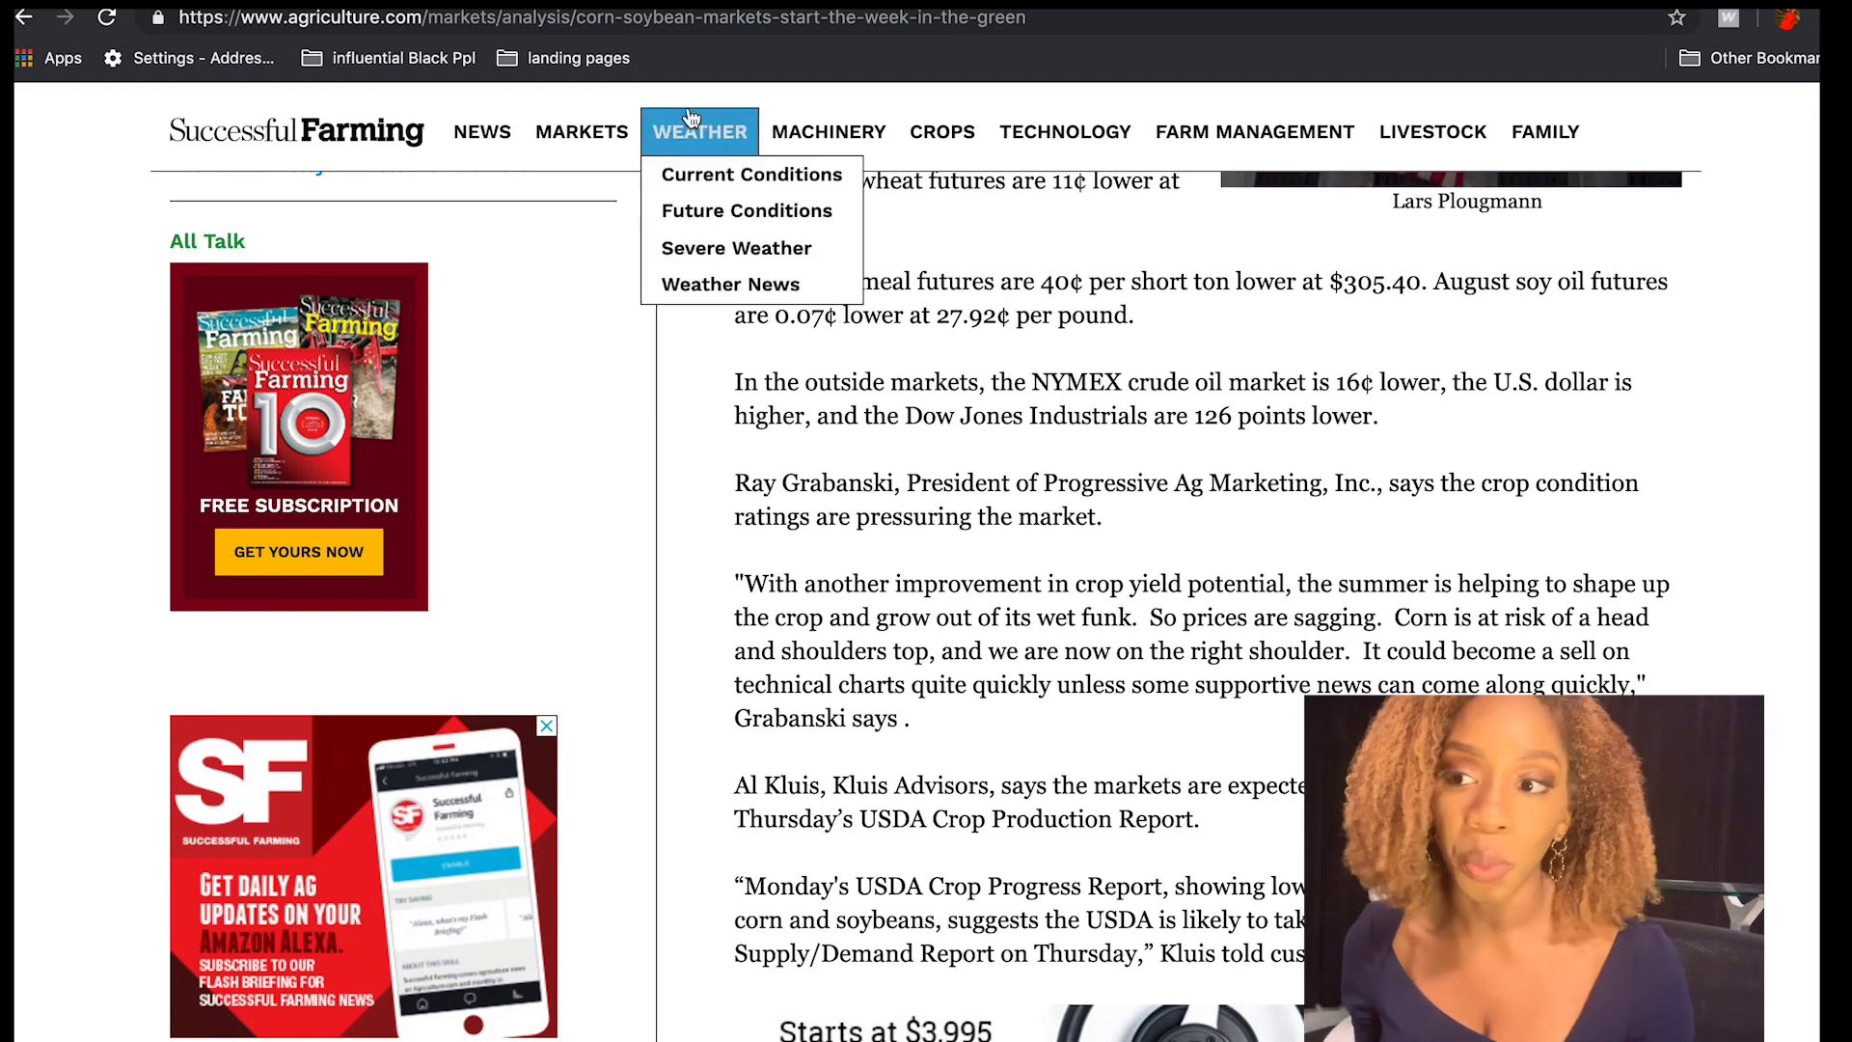
- Read through the Farm Progress Morning Market Review for July 9, 2019
{"action": "left_click", "coordinate": [627, 3]}
{"action": "scroll", "coordinate": [687, 827], "scroll_direction": "down", "scroll_amount": 8}
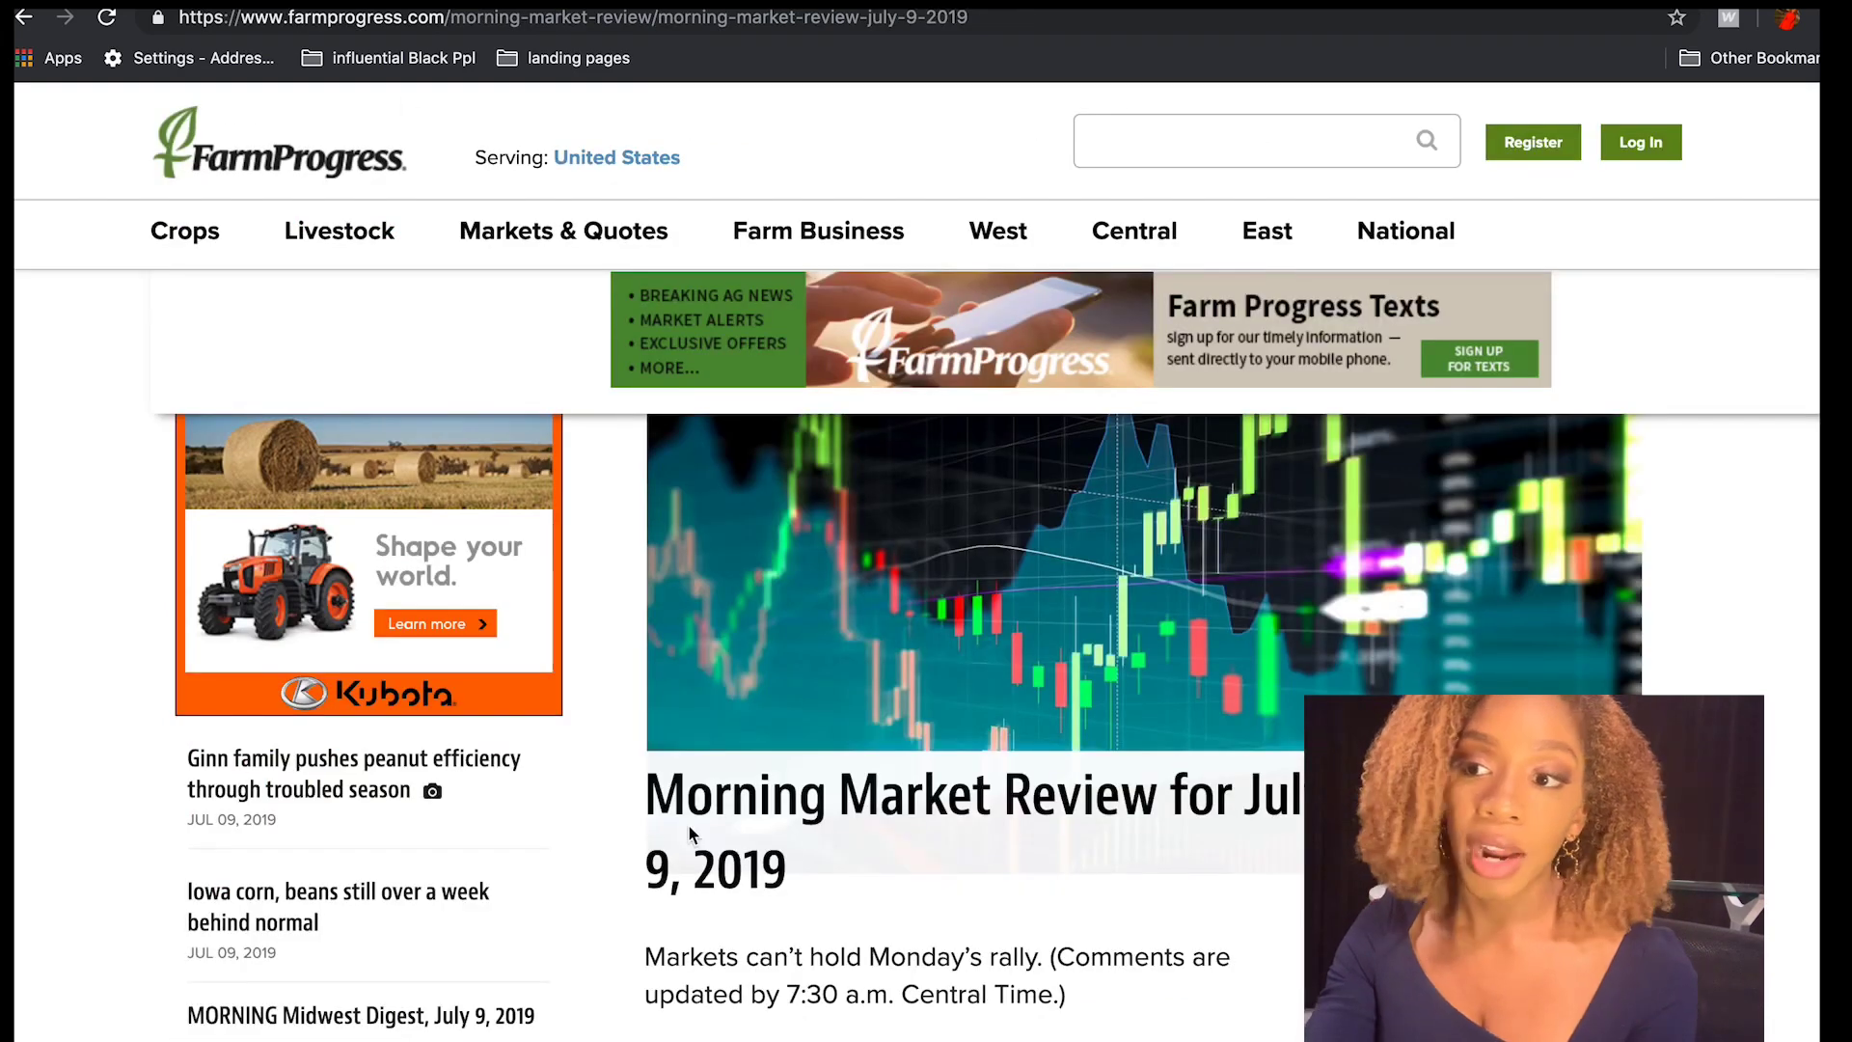
{"action": "scroll", "coordinate": [691, 832], "scroll_direction": "down", "scroll_amount": 4}
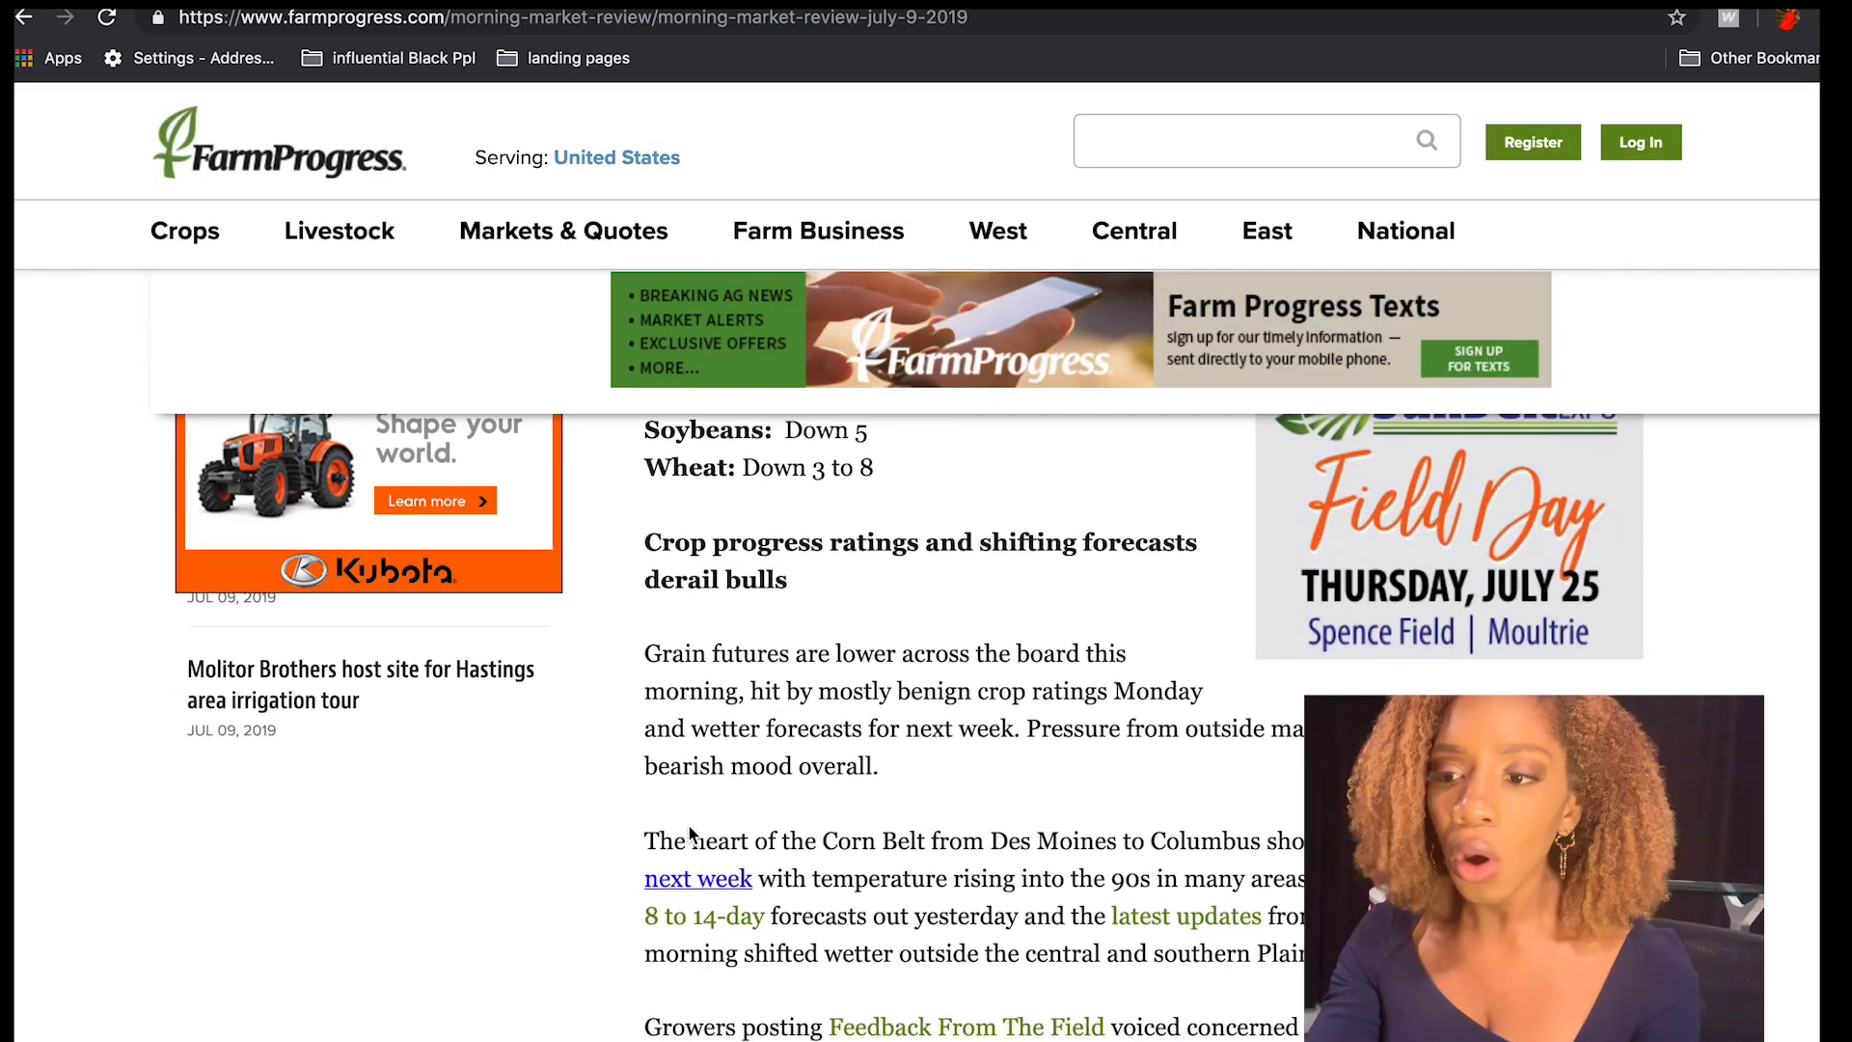
{"action": "scroll", "coordinate": [689, 834], "scroll_direction": "down", "scroll_amount": 1}
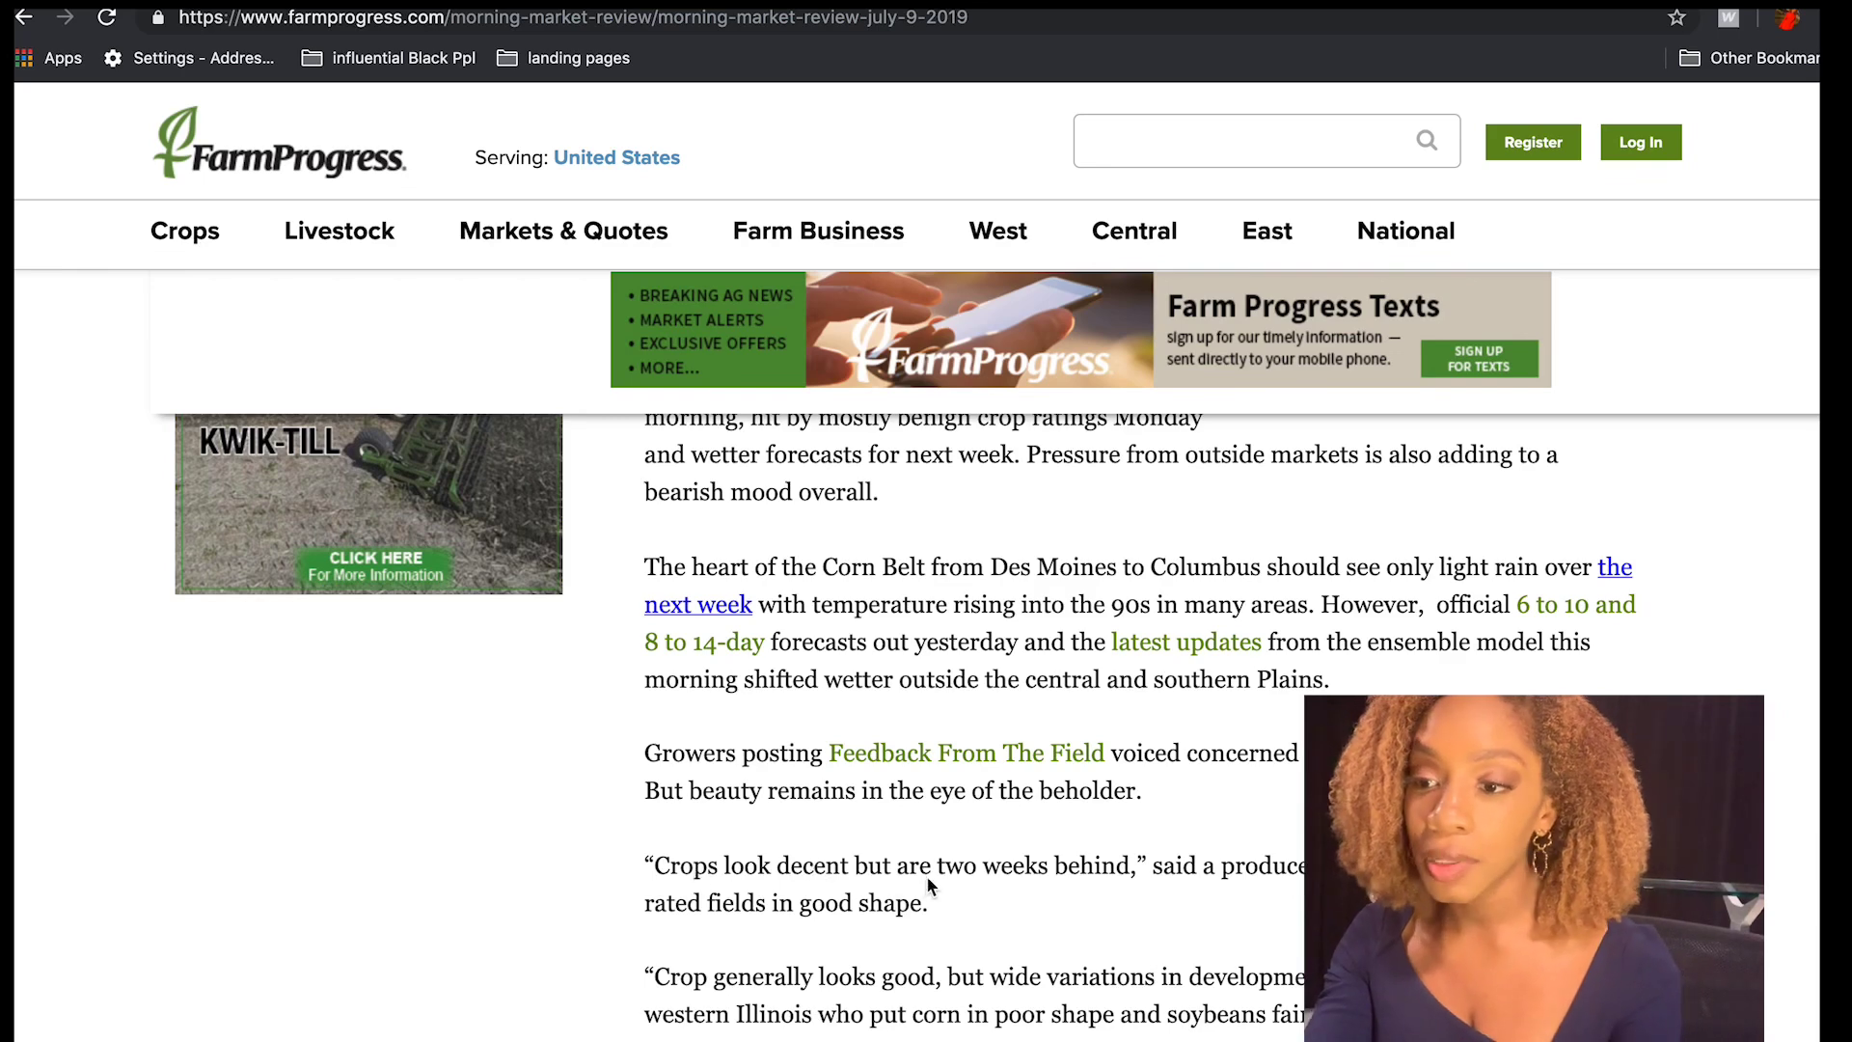
{"action": "scroll", "coordinate": [929, 870], "scroll_direction": "down", "scroll_amount": 3}
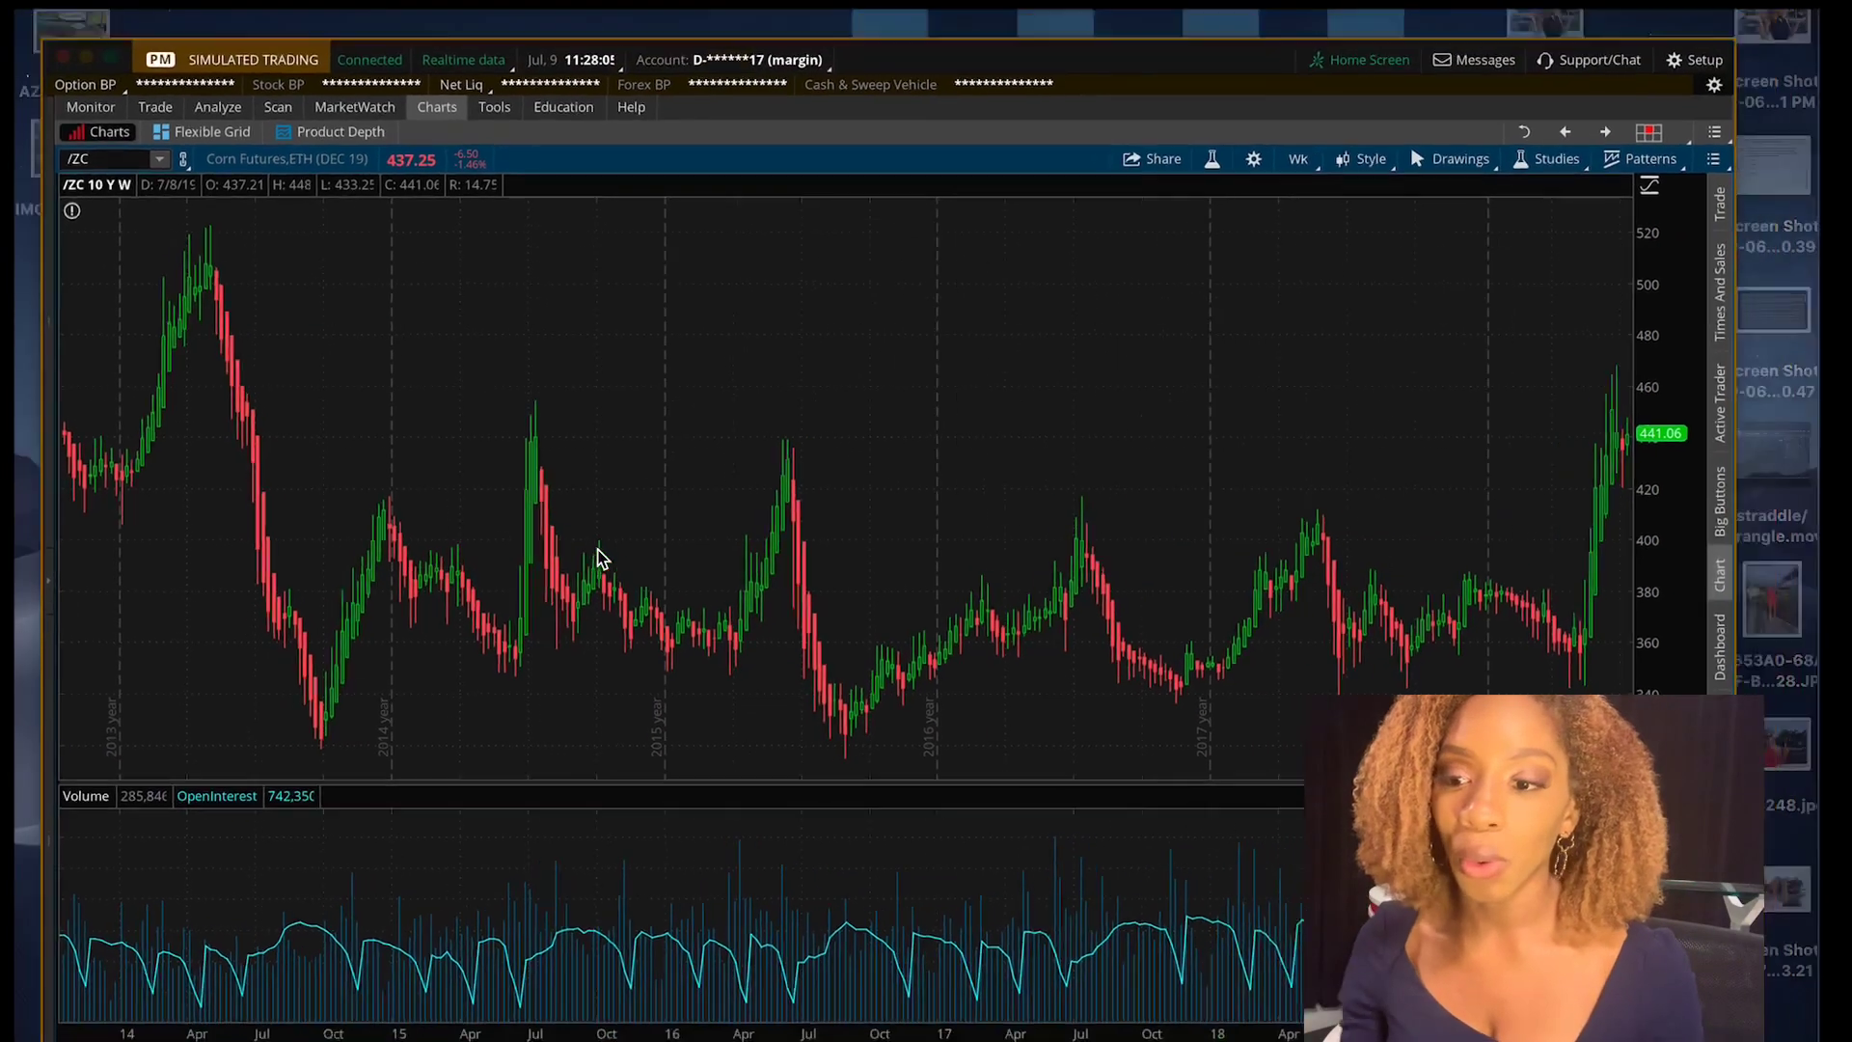
- Use Mission Control to visit the Farm Progress article, then return to the thinkorswim chart
{"action": "key", "text": "ctrl+Up"}
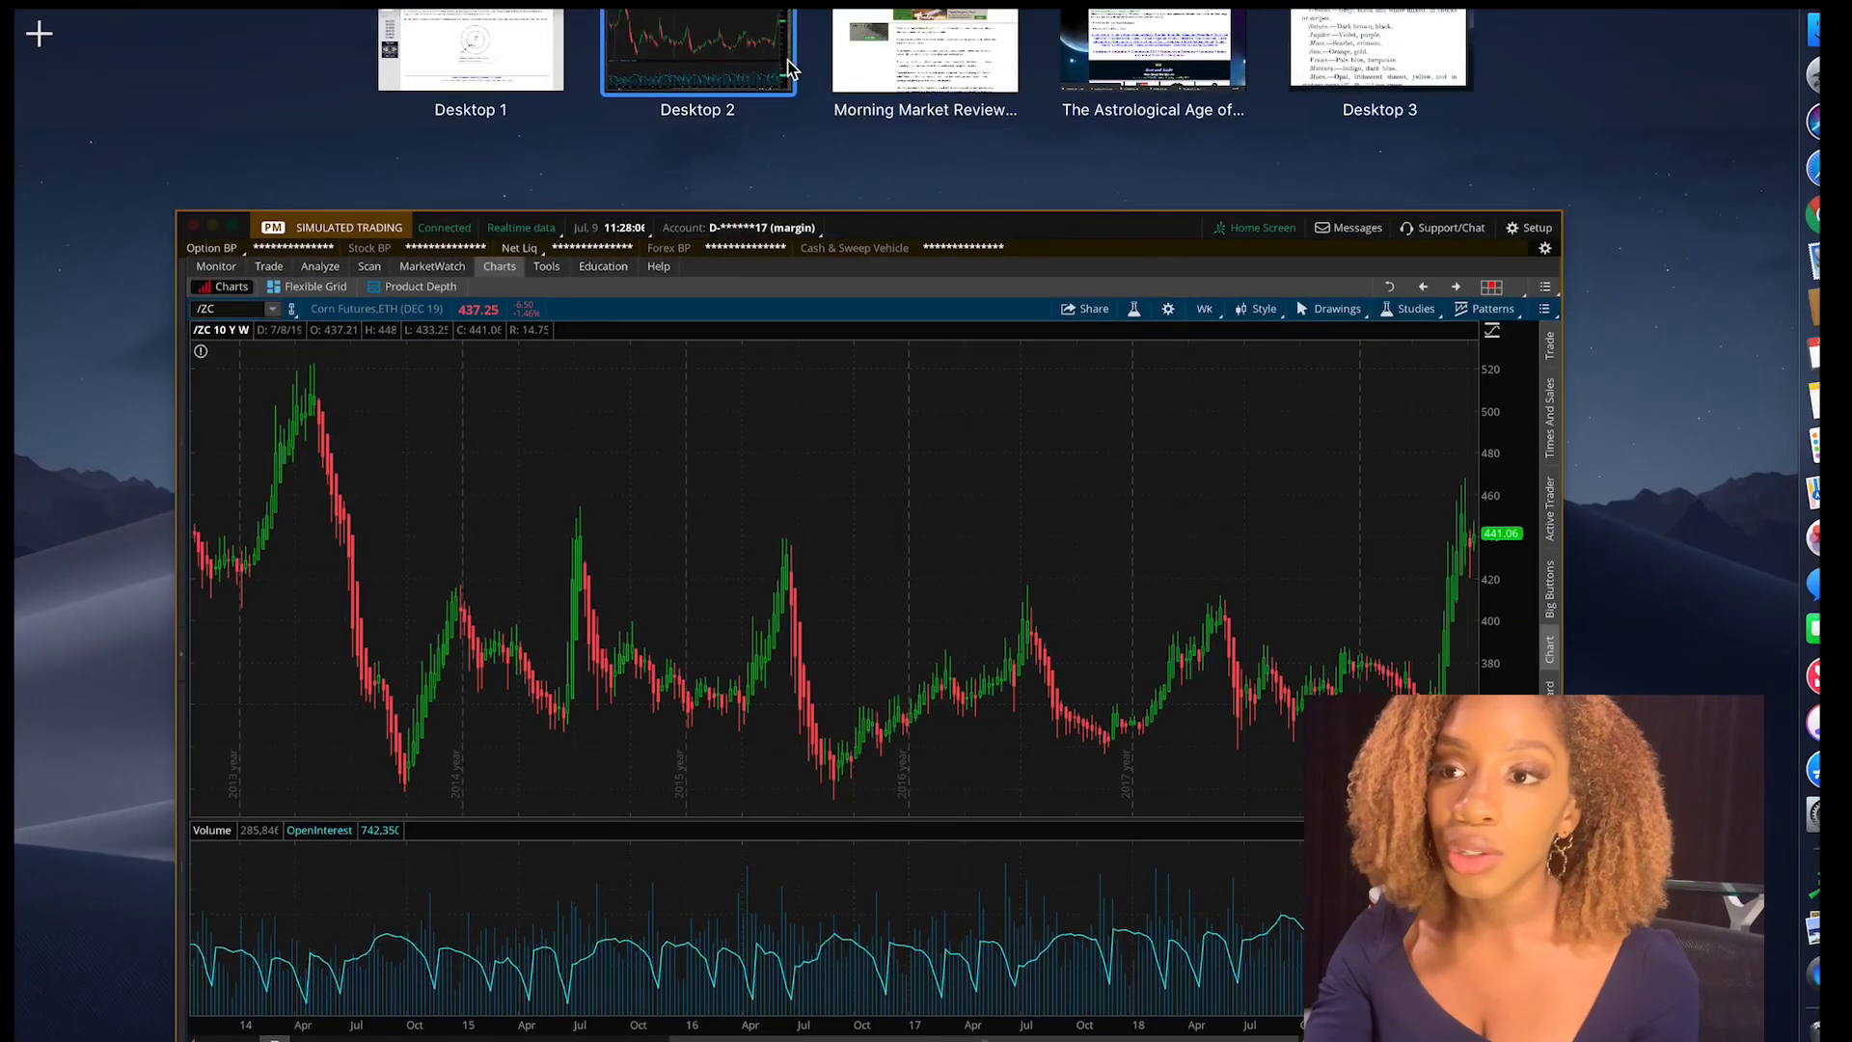
{"action": "left_click", "coordinate": [853, 70]}
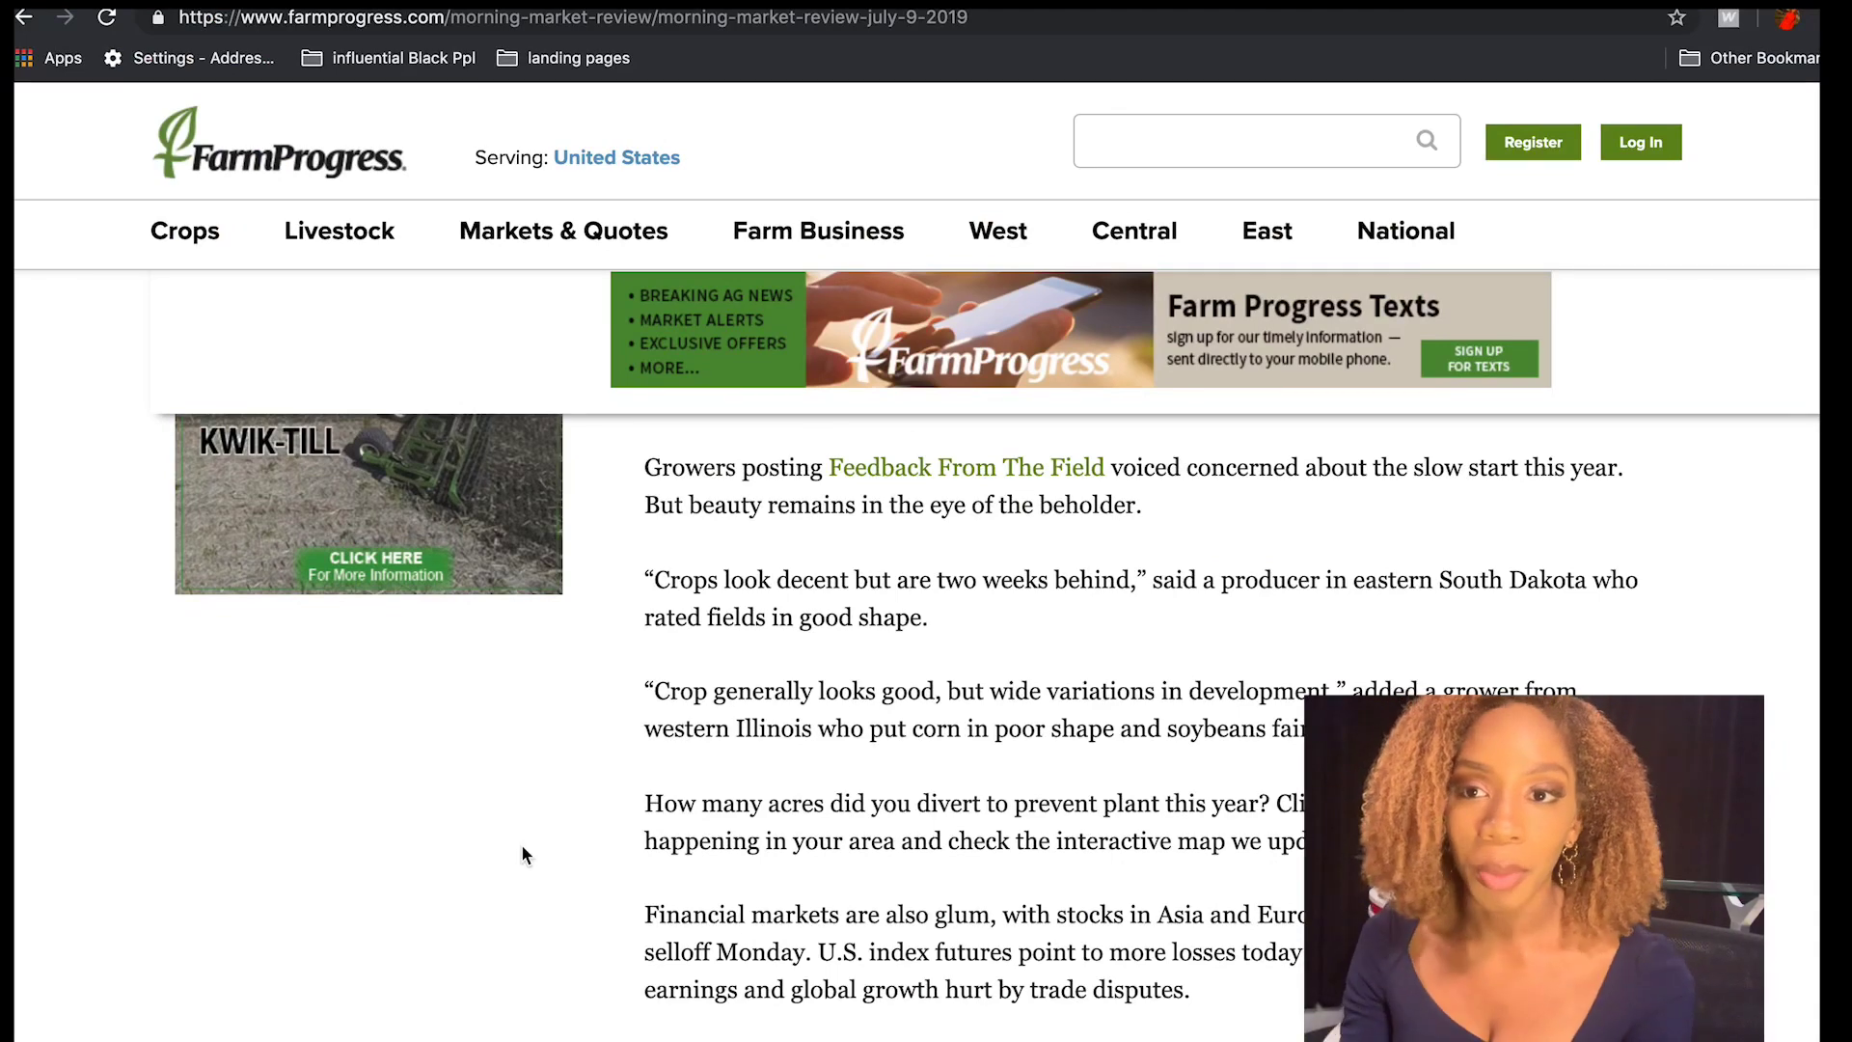
{"action": "key", "text": "ctrl+Up"}
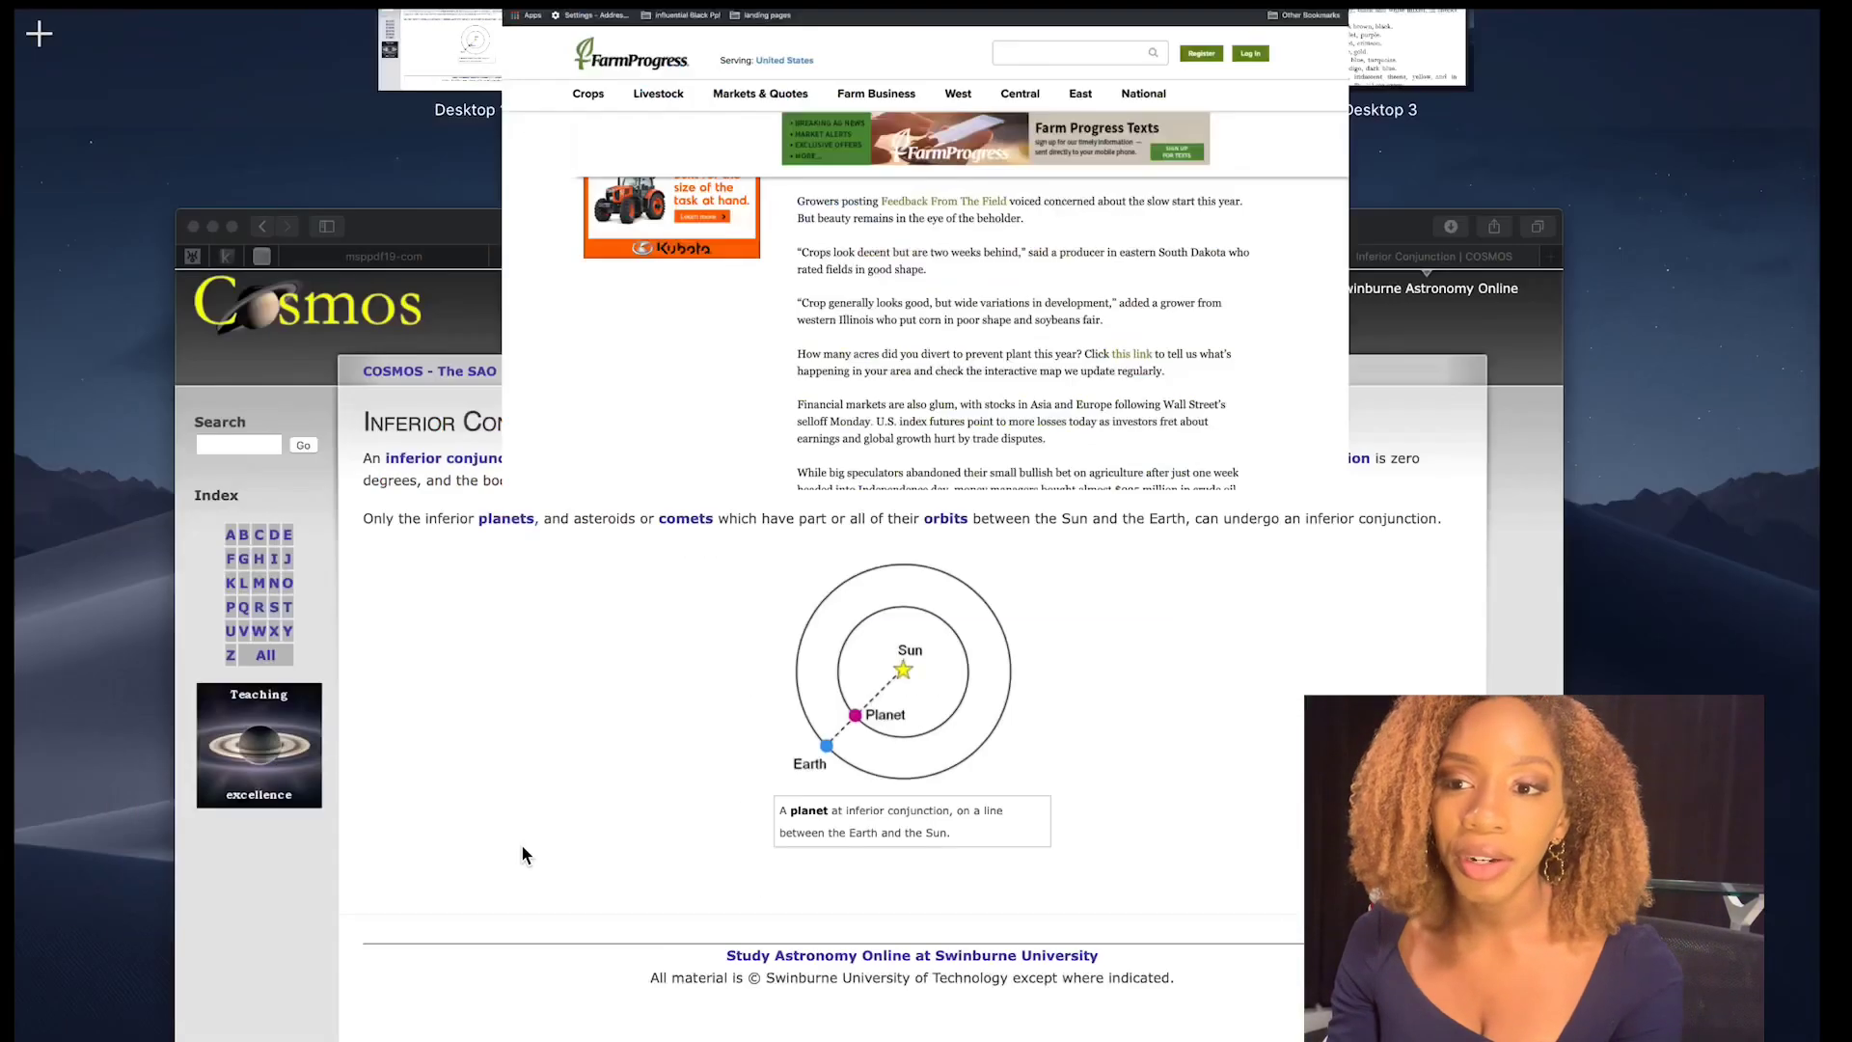
{"action": "left_click", "coordinate": [598, 106]}
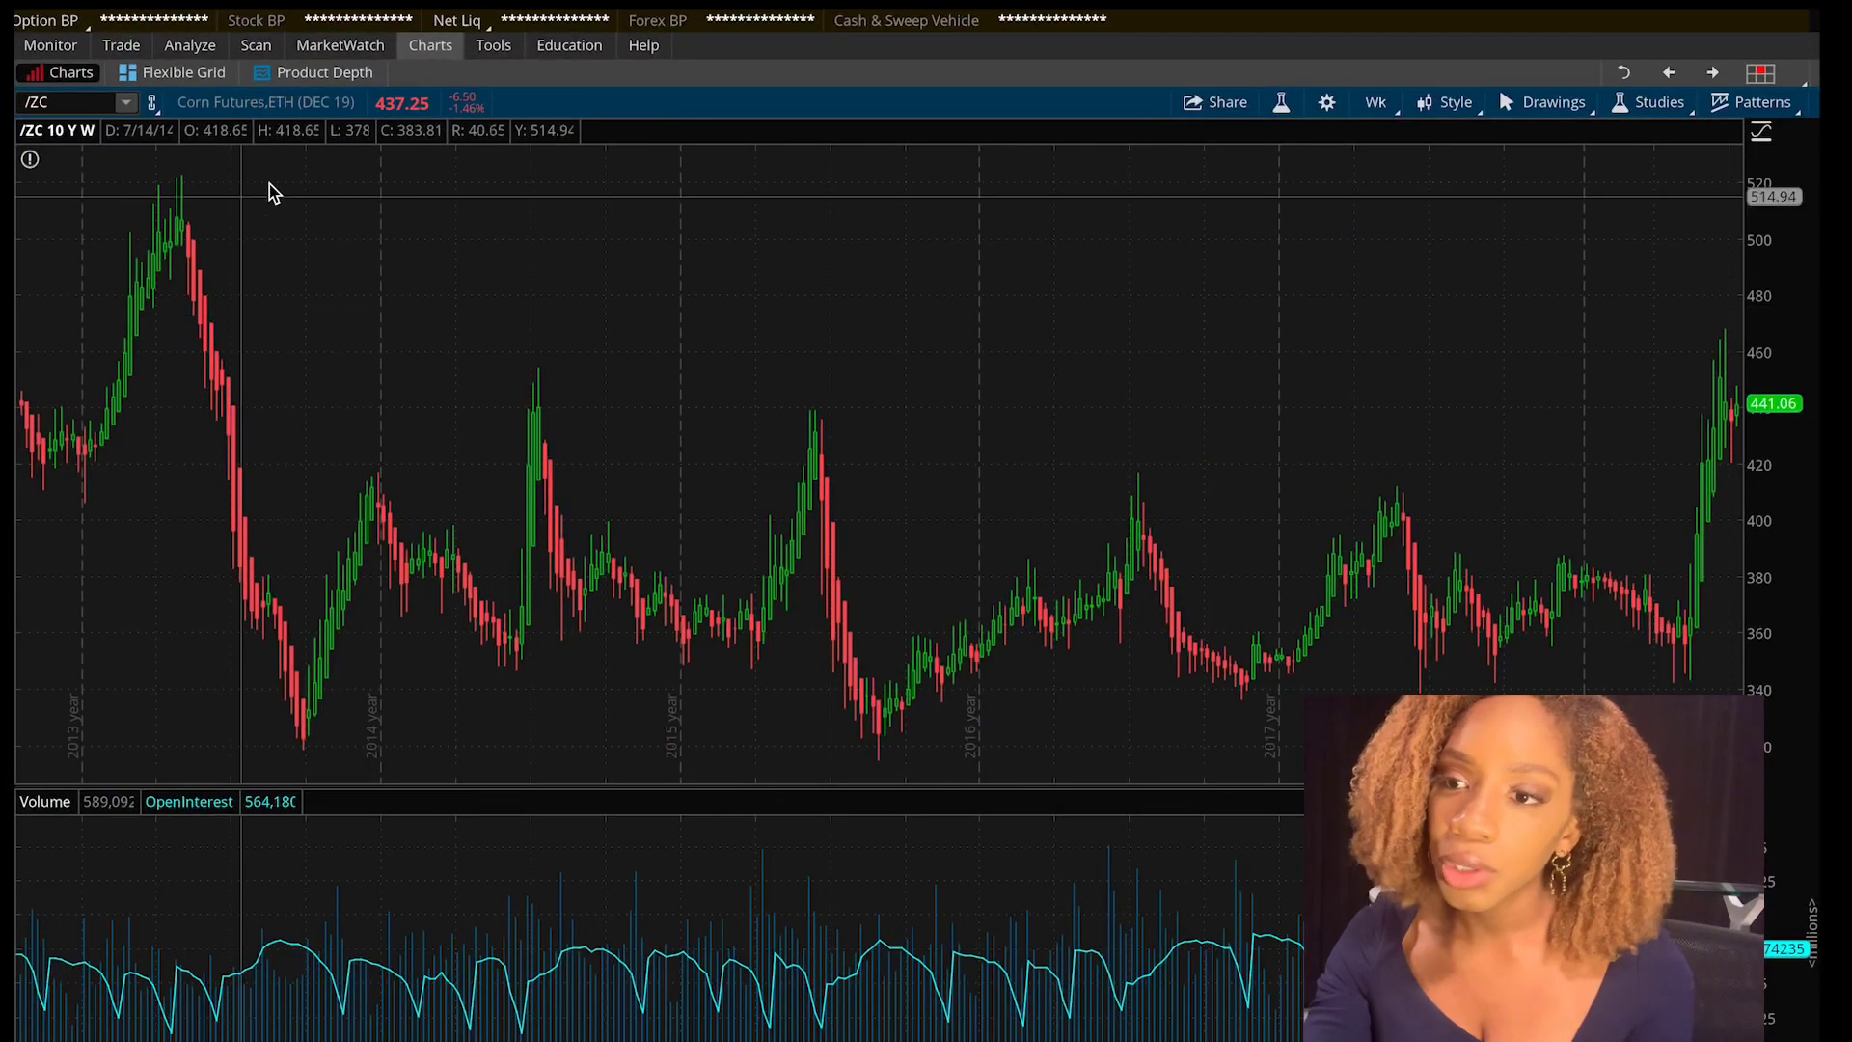
- Switch the /ZC chart to the 10 D : 30m favorite time frame
{"action": "left_click", "coordinate": [1360, 102]}
{"action": "left_click", "coordinate": [1264, 299]}
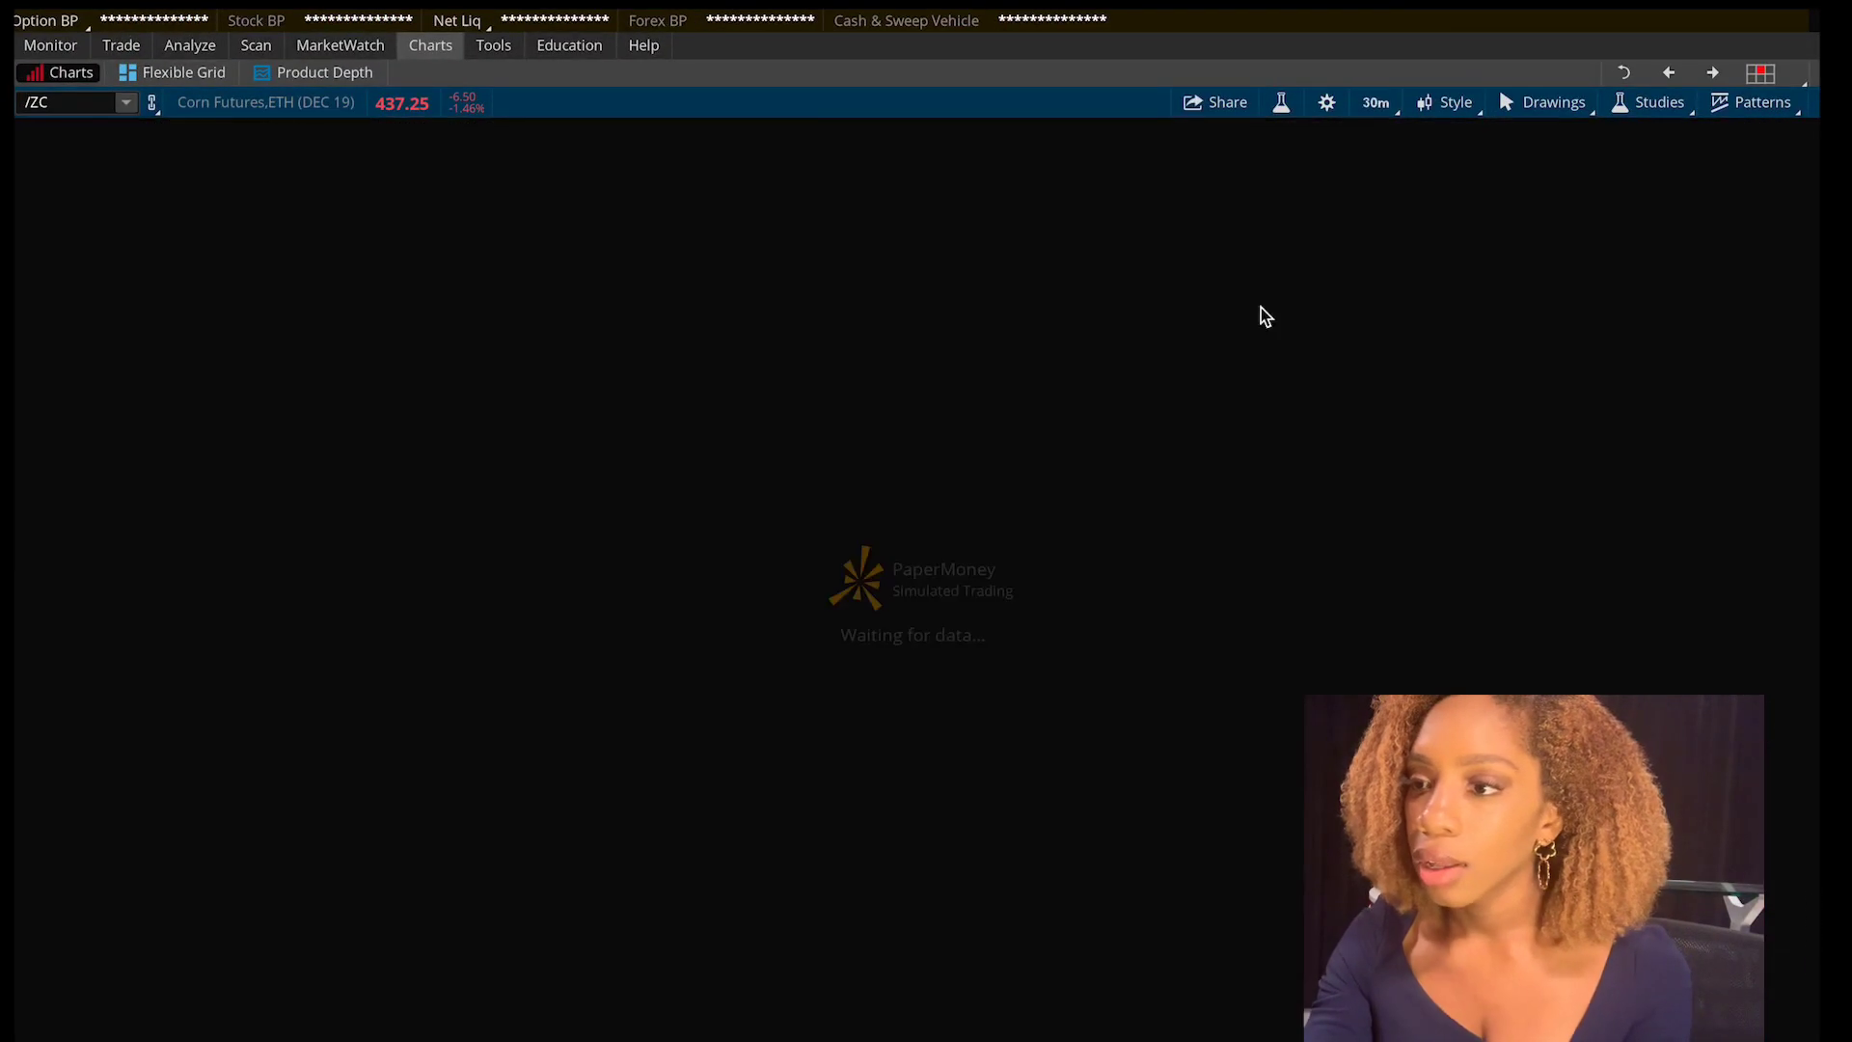